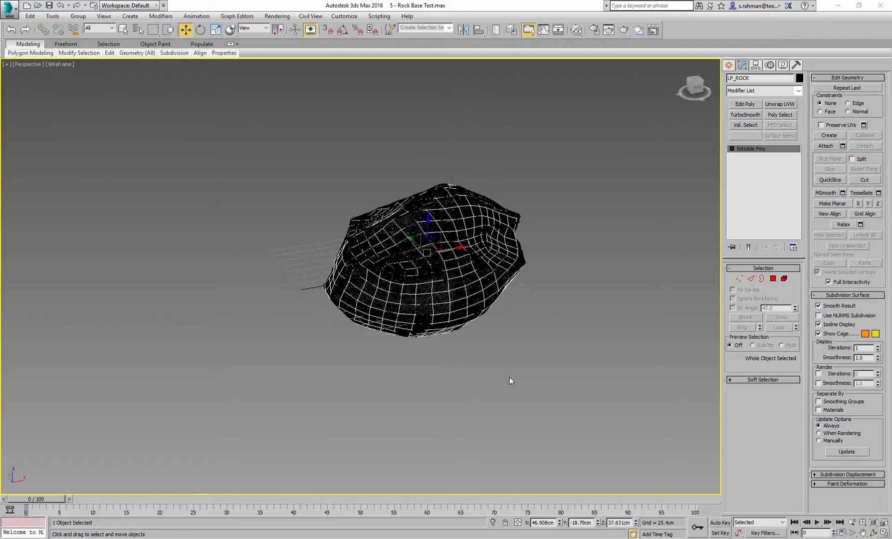
- Add an Unwrap UVW modifier to LP_ROCK and open its UV layout with the checker background hidden
{"action": "middle_click_drag", "start_coordinate": [474, 274], "coordinate": [489, 287]}
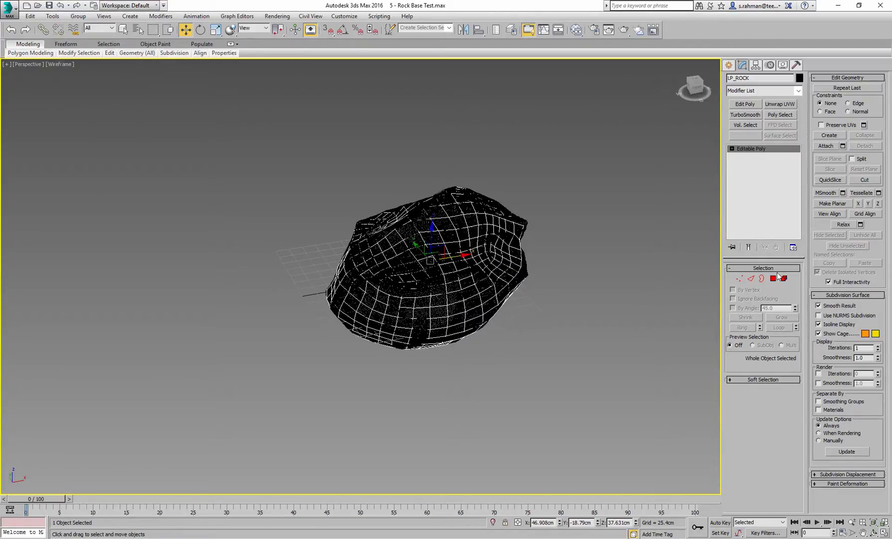
{"action": "left_click", "coordinate": [780, 103]}
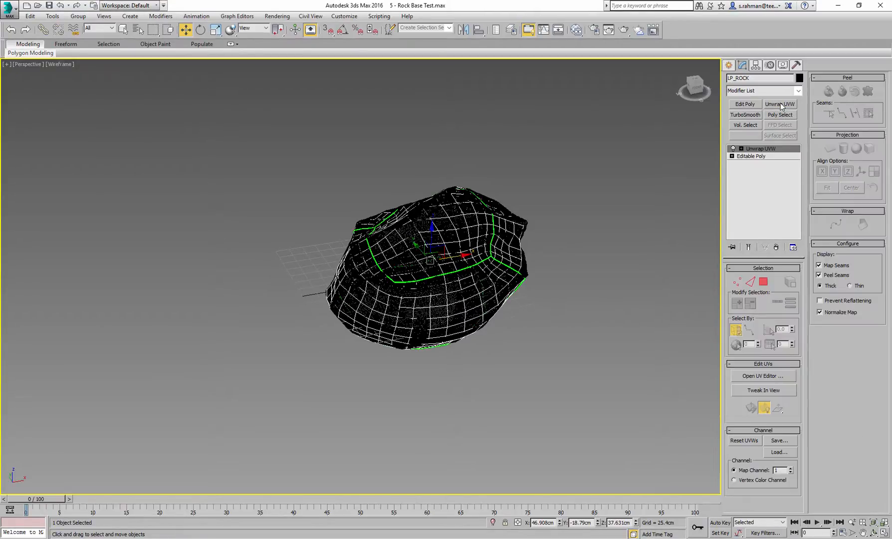
{"action": "left_click", "coordinate": [768, 376]}
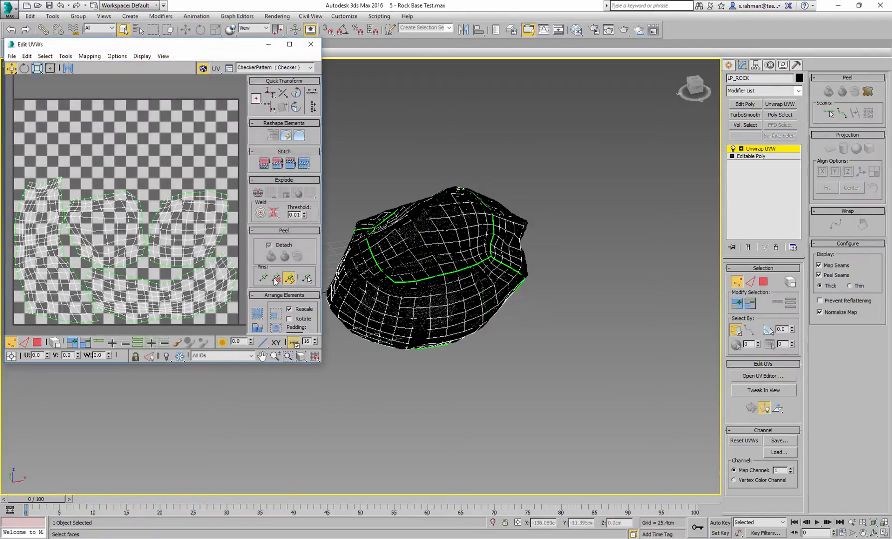
{"action": "left_click", "coordinate": [203, 68]}
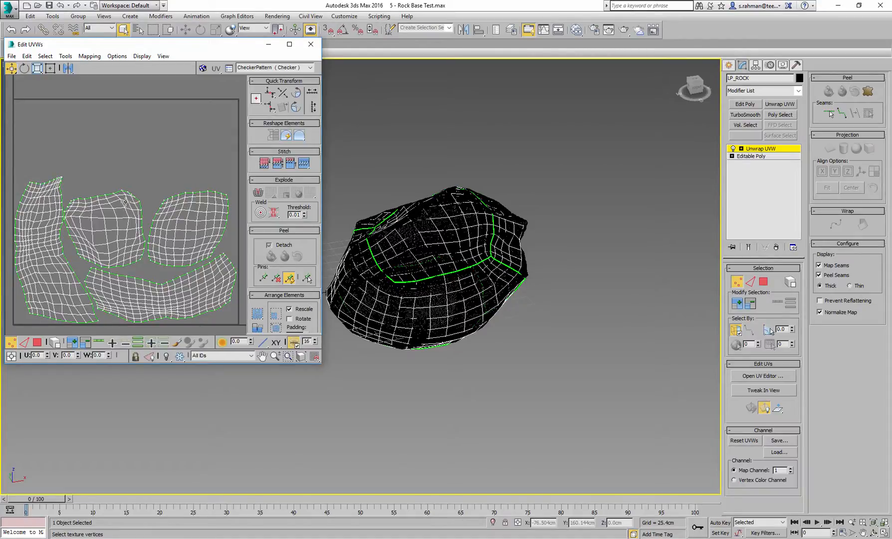
{"action": "middle_click_drag", "start_coordinate": [125, 201], "coordinate": [128, 196]}
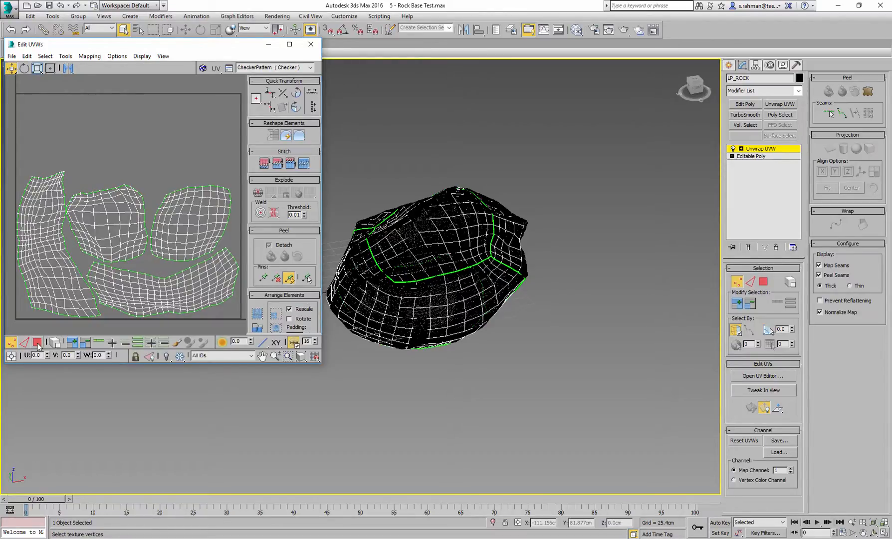
- Set the Unwrap UVW map channel to 2, moving the existing UVs to it, and close the UV editor
{"action": "key", "text": "3"}
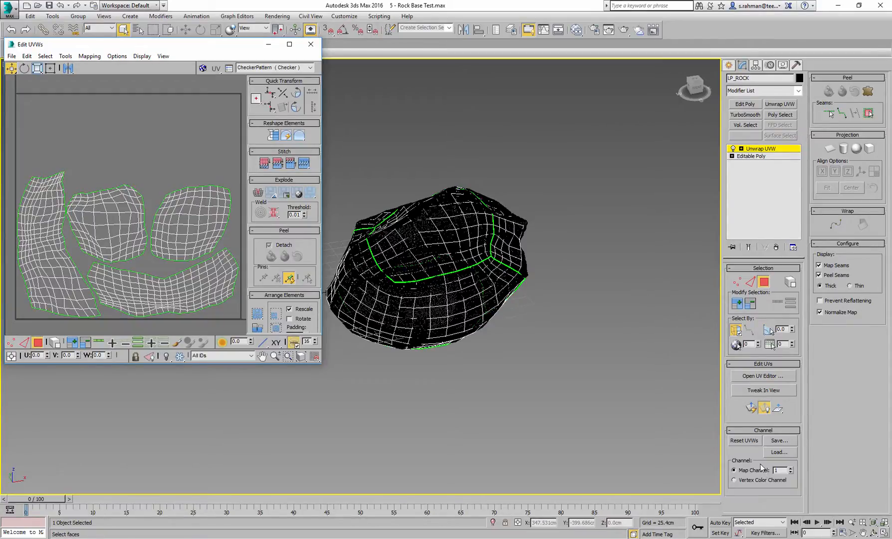
{"action": "left_click", "coordinate": [791, 468]}
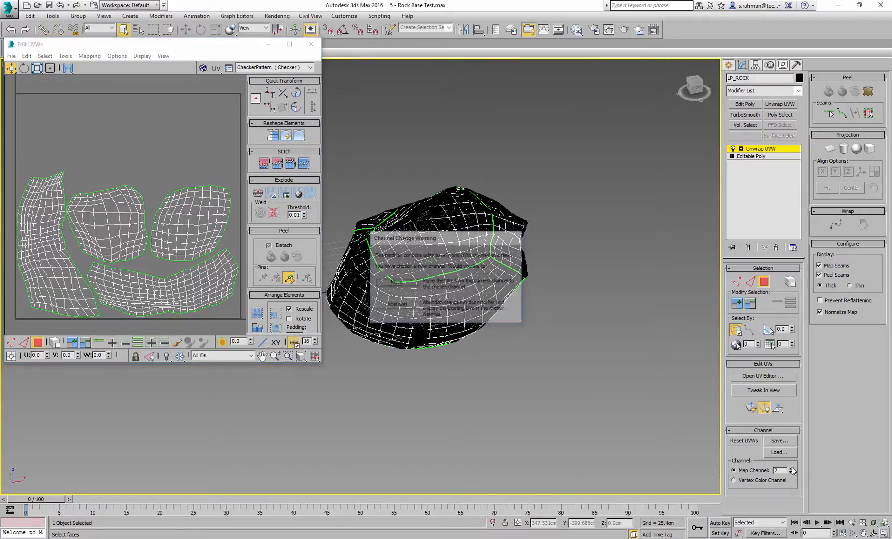
{"action": "left_click", "coordinate": [396, 284]}
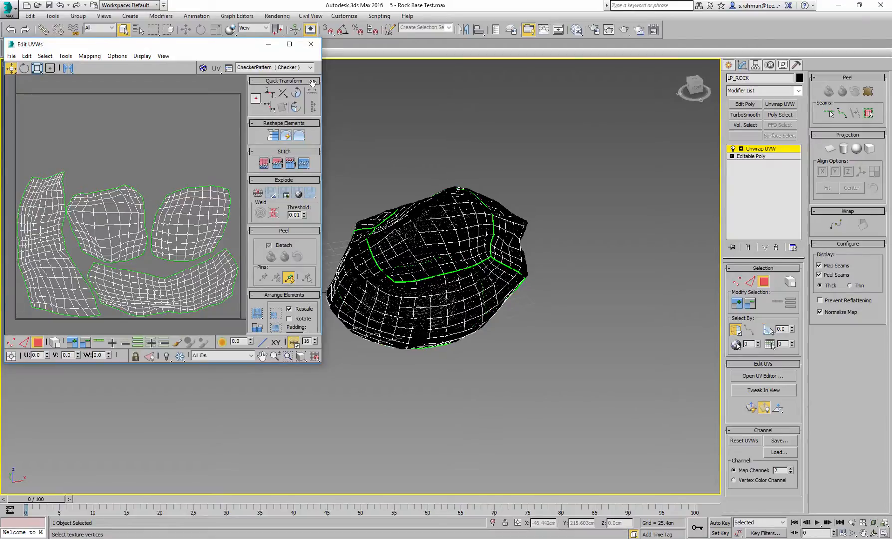
{"action": "left_click", "coordinate": [311, 44]}
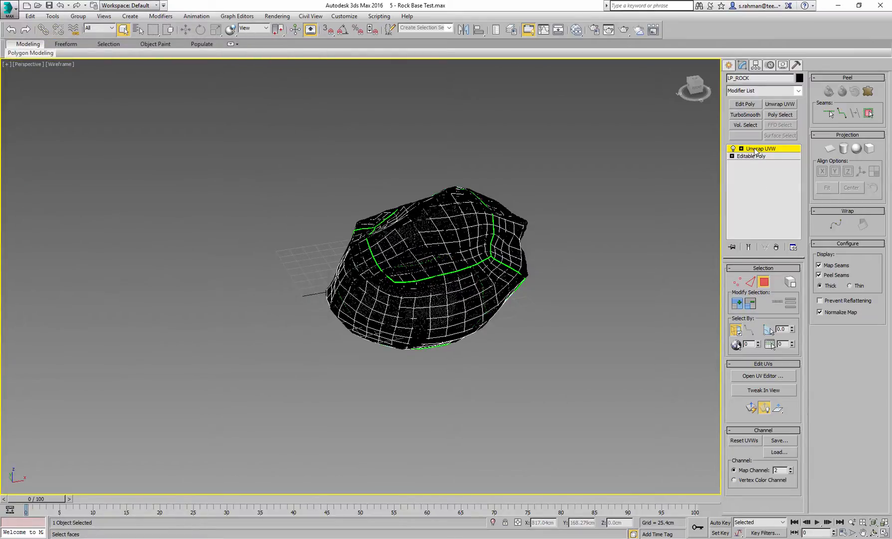
- Collapse the Unwrap UVW modifier on LP_ROCK into the Editable Poly
{"action": "right_click", "coordinate": [756, 150]}
{"action": "left_click", "coordinate": [772, 231]}
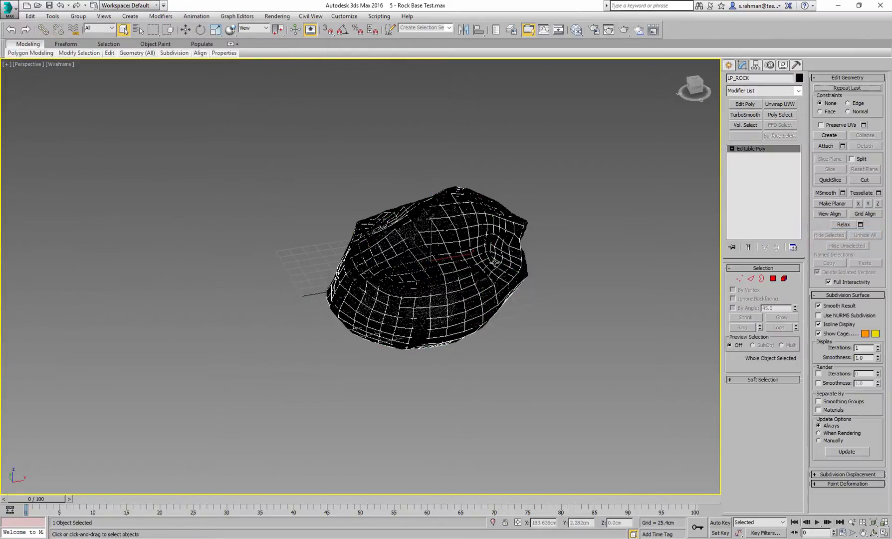
{"action": "middle_click_drag", "start_coordinate": [494, 261], "coordinate": [485, 261], "text": "alt"}
{"action": "key", "text": "w"}
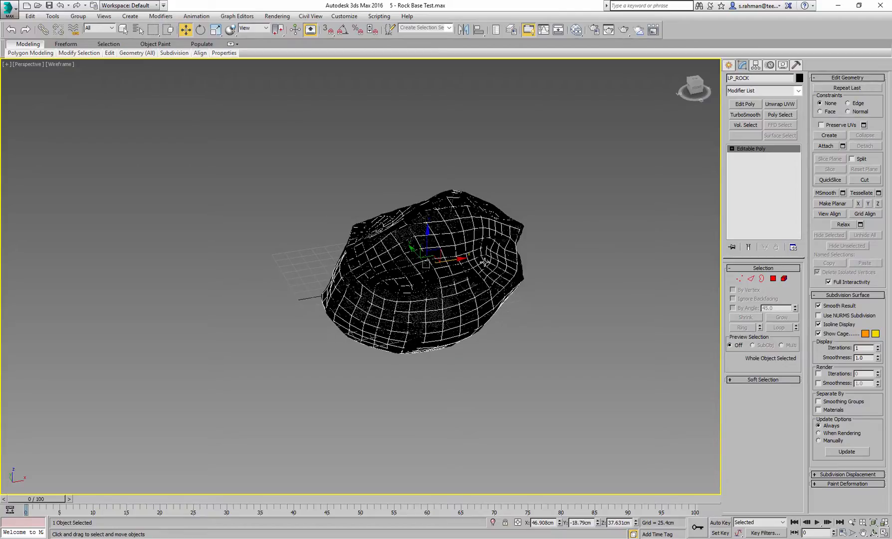
- Export the selected rock as LP_Rock.obj with quad faces, overwriting the existing file
{"action": "left_click", "coordinate": [9, 10]}
{"action": "mouse_move", "coordinate": [59, 165]}
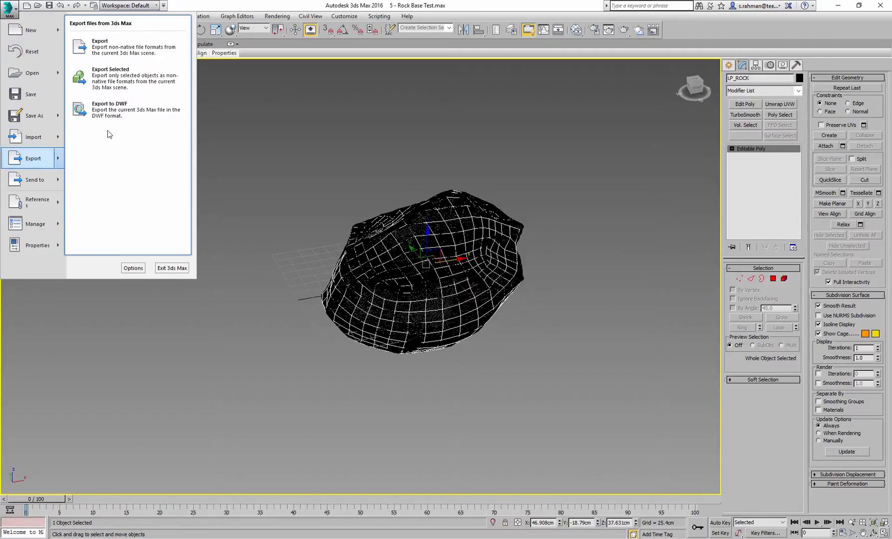
{"action": "left_click", "coordinate": [100, 89]}
{"action": "left_click", "coordinate": [125, 78]}
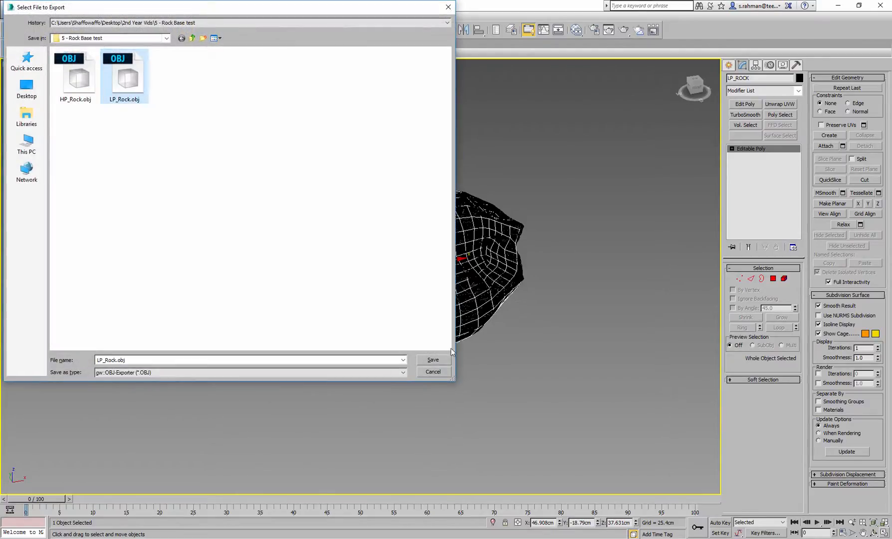
{"action": "left_click", "coordinate": [430, 360]}
{"action": "left_click", "coordinate": [467, 311]}
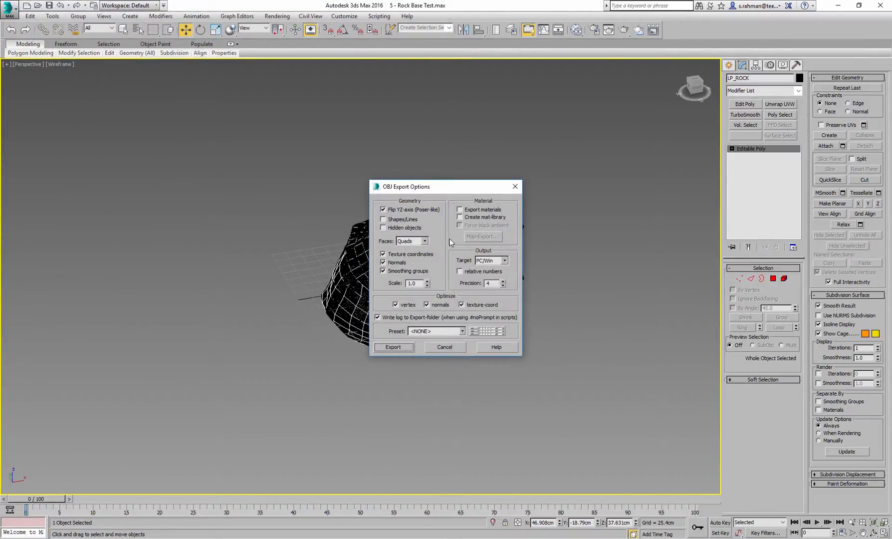
{"action": "left_click", "coordinate": [395, 347]}
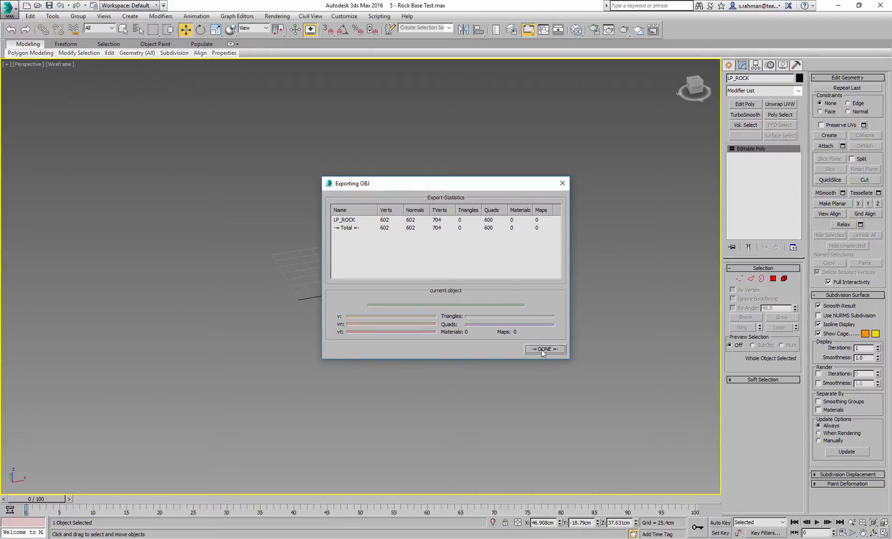
{"action": "left_click", "coordinate": [543, 347]}
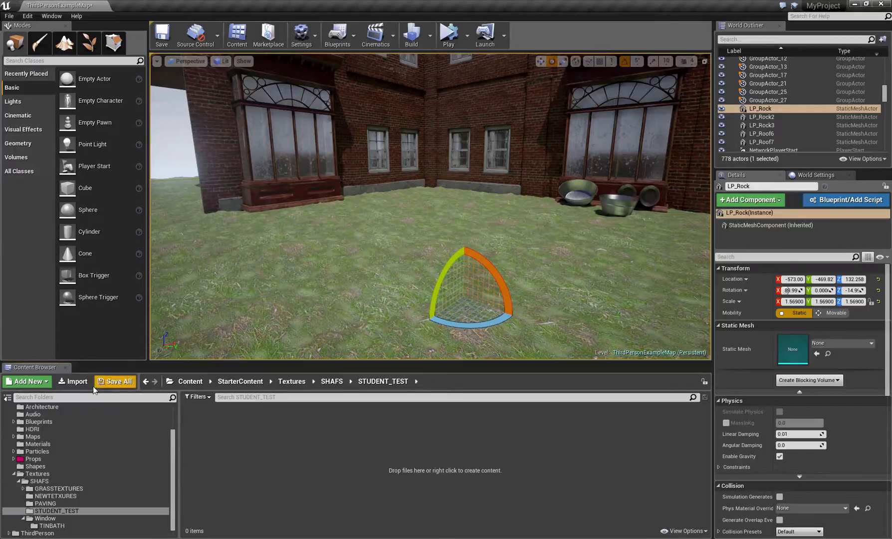
- Switch to Unreal Editor, import ALB.png, LP_Rock.obj, NORMAL.png and RGB.png into the STUDENT_TEST folder, and save everything
{"action": "left_click", "coordinate": [73, 381]}
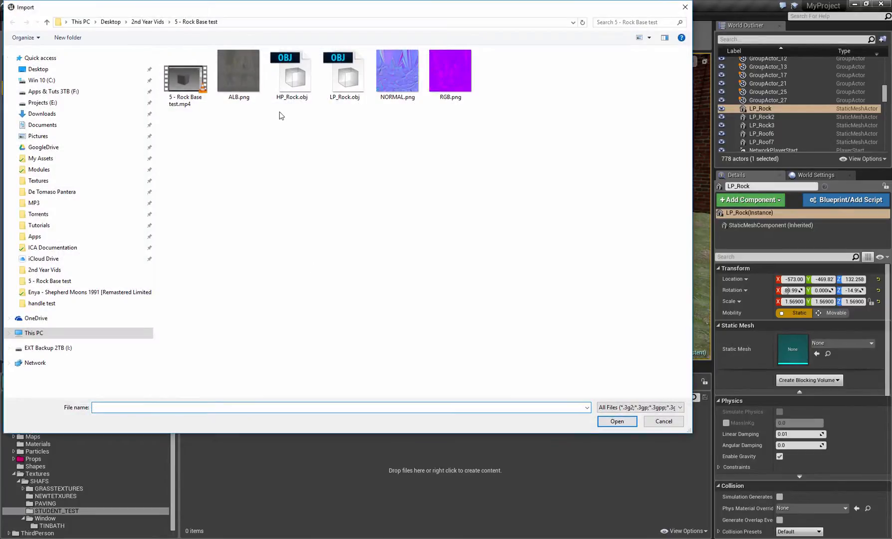
{"action": "left_click", "coordinate": [238, 72]}
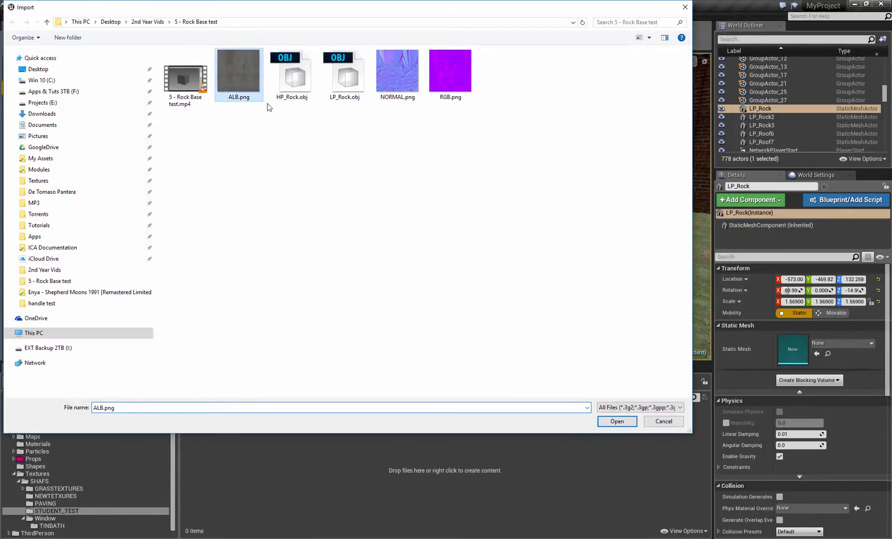
{"action": "left_click", "coordinate": [345, 75], "text": "ctrl"}
{"action": "left_click", "coordinate": [397, 75], "text": "ctrl"}
{"action": "left_click", "coordinate": [451, 82], "text": "ctrl"}
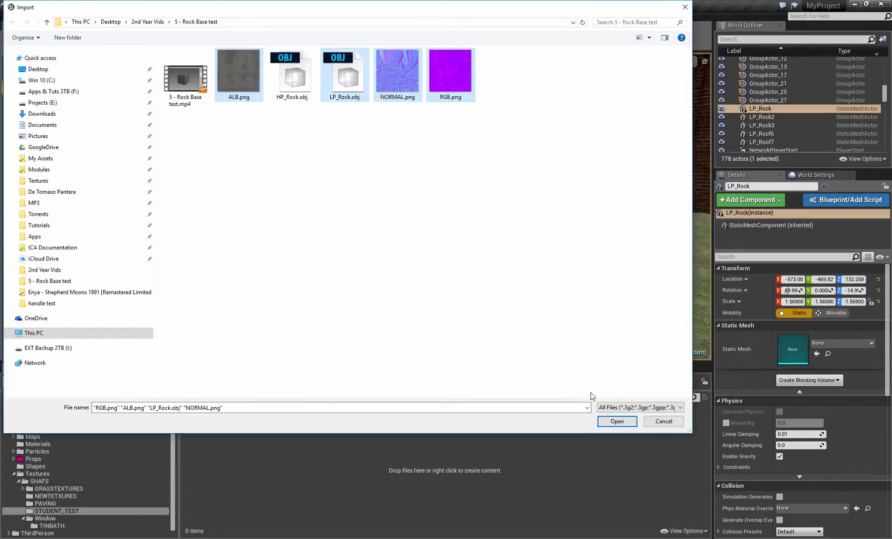
{"action": "left_click", "coordinate": [627, 422]}
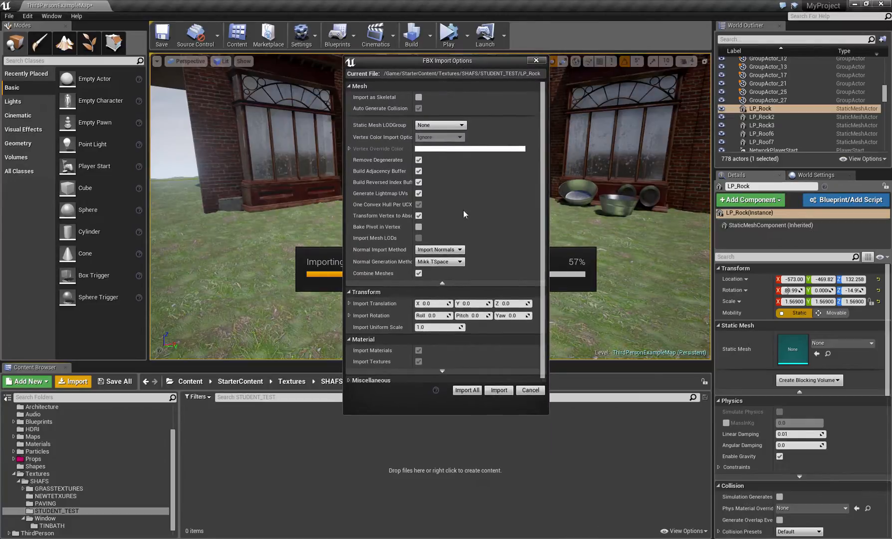
{"action": "left_click", "coordinate": [473, 390]}
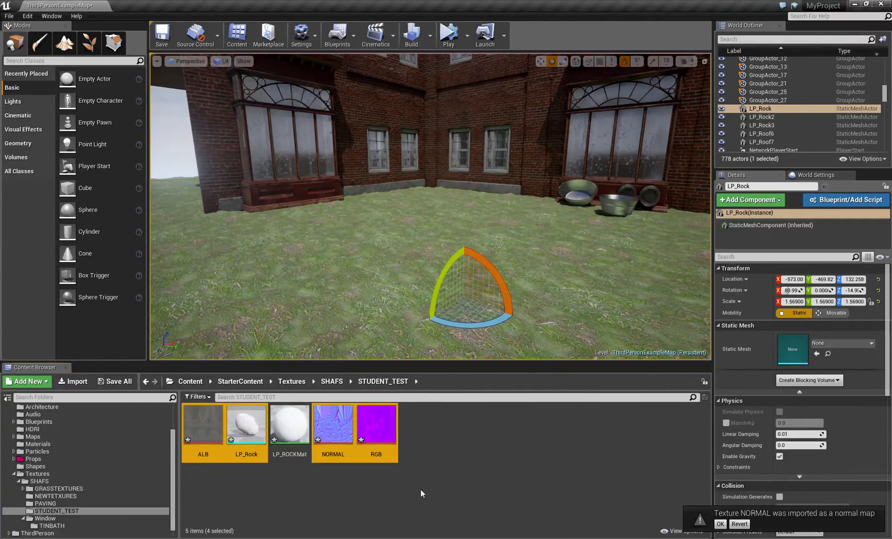
{"action": "left_click", "coordinate": [427, 504]}
{"action": "key", "text": "ctrl+shift+s"}
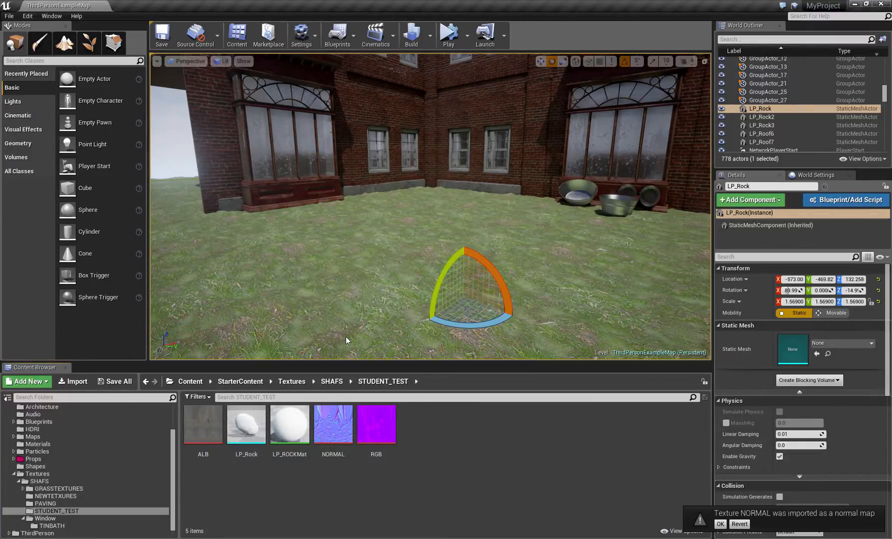
- Place the LP_Rock mesh on the grass in the level and force-delete the imported LP_ROCKMat material
{"action": "left_click_drag", "start_coordinate": [246, 424], "coordinate": [408, 290]}
{"action": "left_click", "coordinate": [290, 424]}
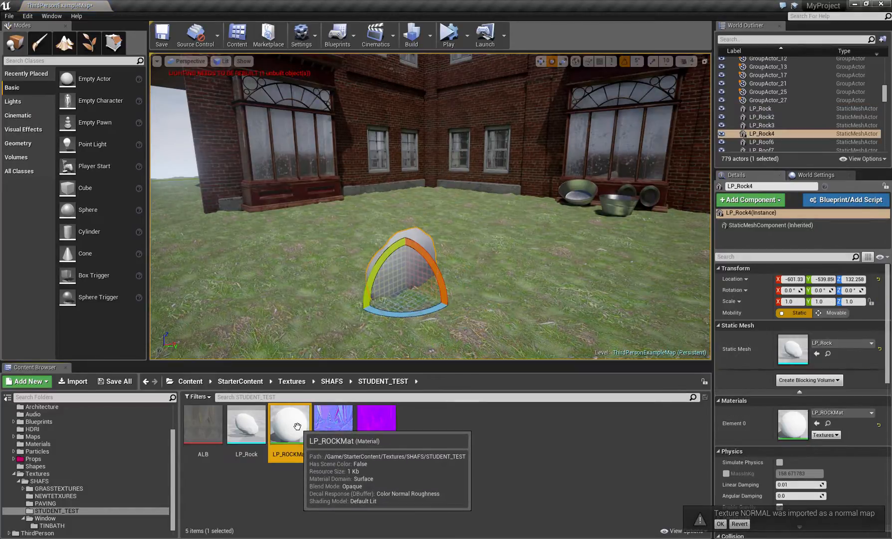
{"action": "key", "text": "Delete"}
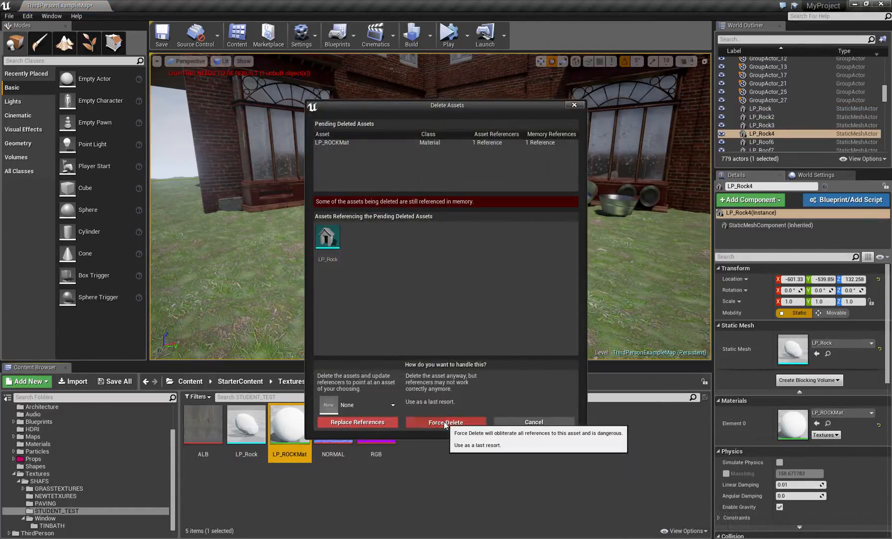
{"action": "left_click", "coordinate": [444, 421]}
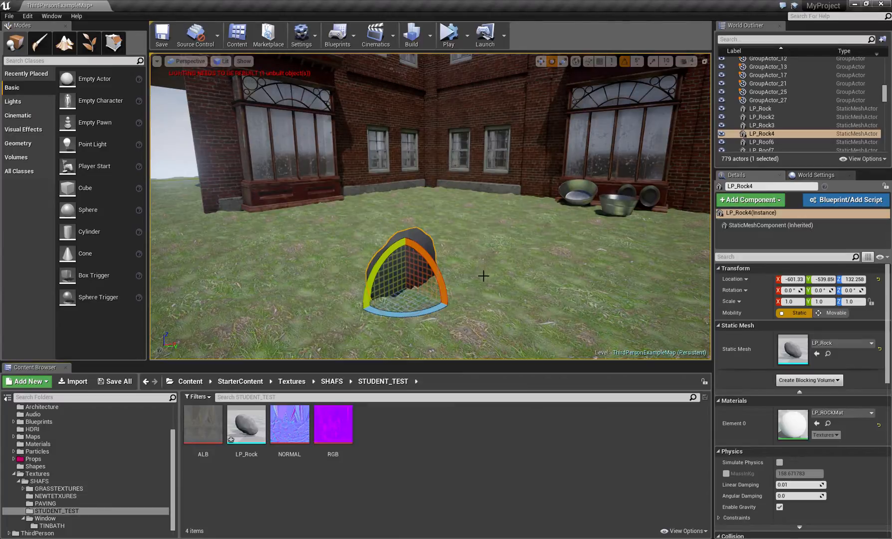
- Enlarge the placed rock to a uniform scale of about 2.08 and rotate it to lie flatter on the grass
{"action": "left_click_drag", "start_coordinate": [433, 267], "coordinate": [409, 278]}
{"action": "key", "text": "w"}
{"action": "key", "text": "e"}
{"action": "left_click_drag", "start_coordinate": [417, 225], "coordinate": [419, 247]}
{"action": "mouse_move", "coordinate": [485, 231]}
{"action": "right_mouse_down"}
{"action": "mouse_move", "coordinate": [472, 247]}
{"action": "mouse_move", "coordinate": [493, 242]}
{"action": "right_mouse_up"}
- Duplicate the rock along the X axis and stand the copy more upright, at about -40° X rotation
{"action": "key", "text": "w"}
{"action": "left_click_drag", "start_coordinate": [480, 213], "coordinate": [629, 212], "text": "shift"}
{"action": "key", "text": "e"}
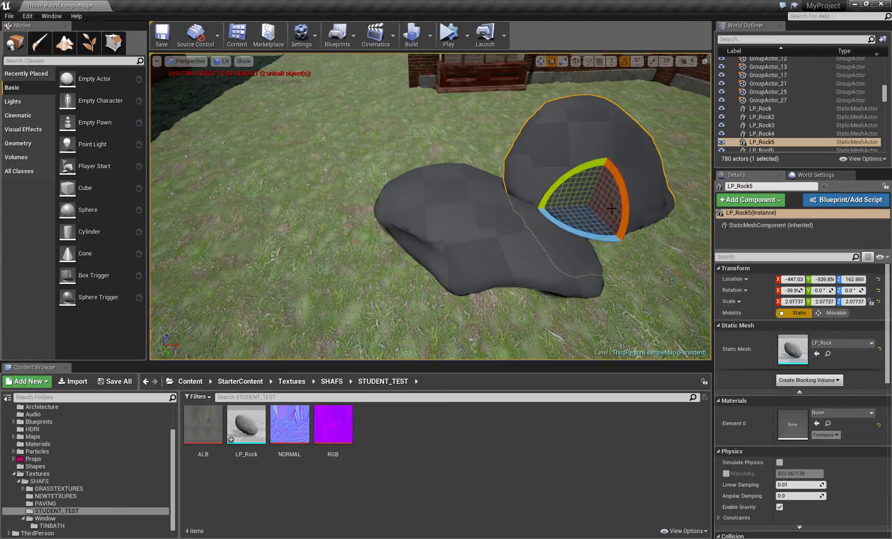
- Duplicate the upright rock along the Y axis, then rotate and shrink the copy into a smaller rock beside the others
{"action": "key", "text": "w"}
{"action": "left_click_drag", "start_coordinate": [608, 223], "coordinate": [633, 279], "text": "alt"}
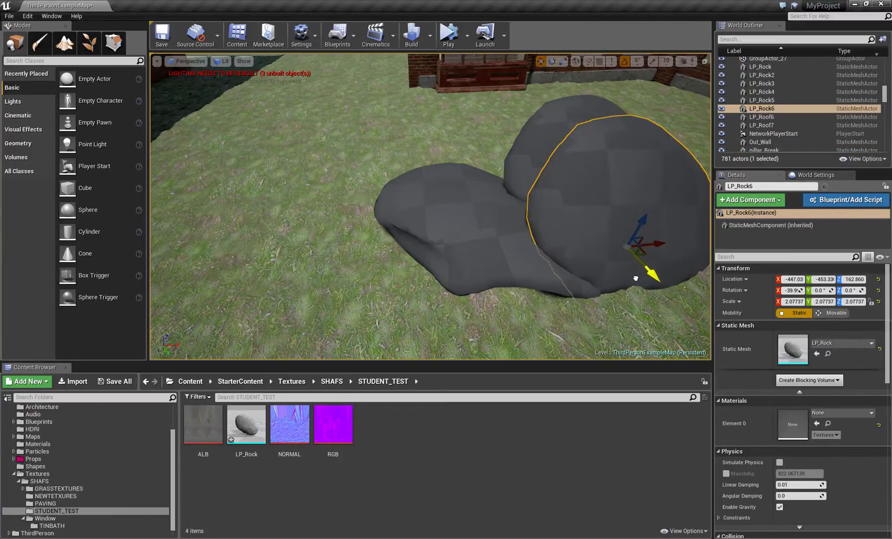
{"action": "key", "text": "e"}
{"action": "left_click_drag", "start_coordinate": [671, 250], "coordinate": [667, 285]}
{"action": "key", "text": "w"}
{"action": "key", "text": "r"}
{"action": "left_click_drag", "start_coordinate": [629, 246], "coordinate": [572, 293]}
{"action": "key", "text": "e"}
{"action": "left_click", "coordinate": [394, 298]}
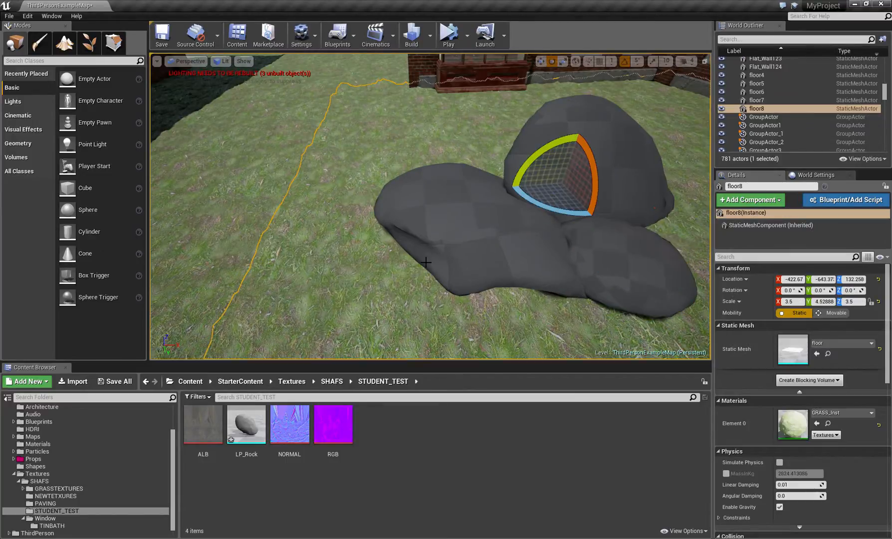
{"action": "left_click", "coordinate": [236, 138]}
{"action": "right_click_drag", "start_coordinate": [236, 138], "coordinate": [312, 155]}
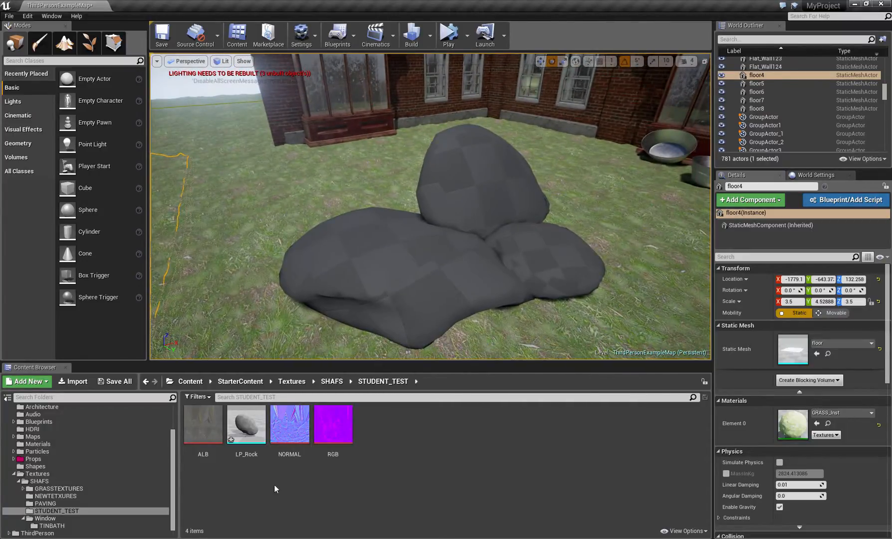
- Create a new material named ROCK in the STUDENT_TEST folder
{"action": "right_click", "coordinate": [410, 451]}
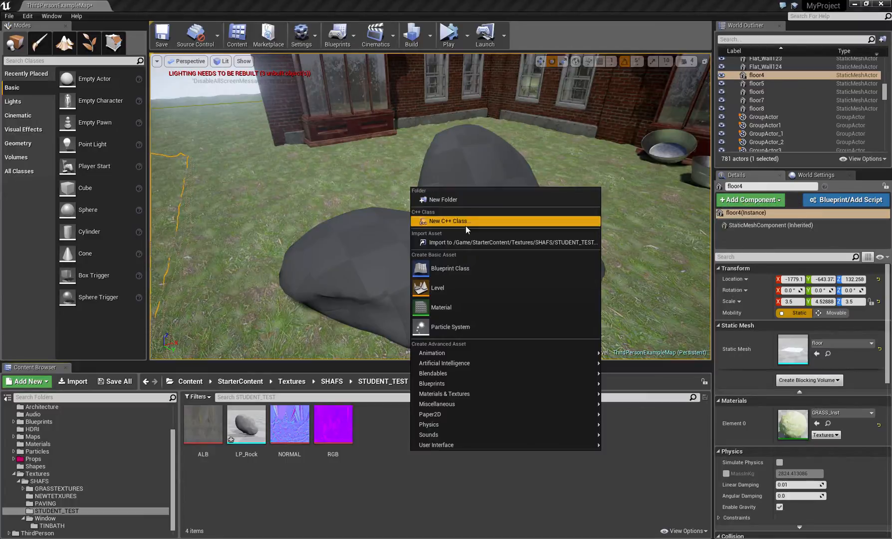
{"action": "left_click", "coordinate": [452, 309]}
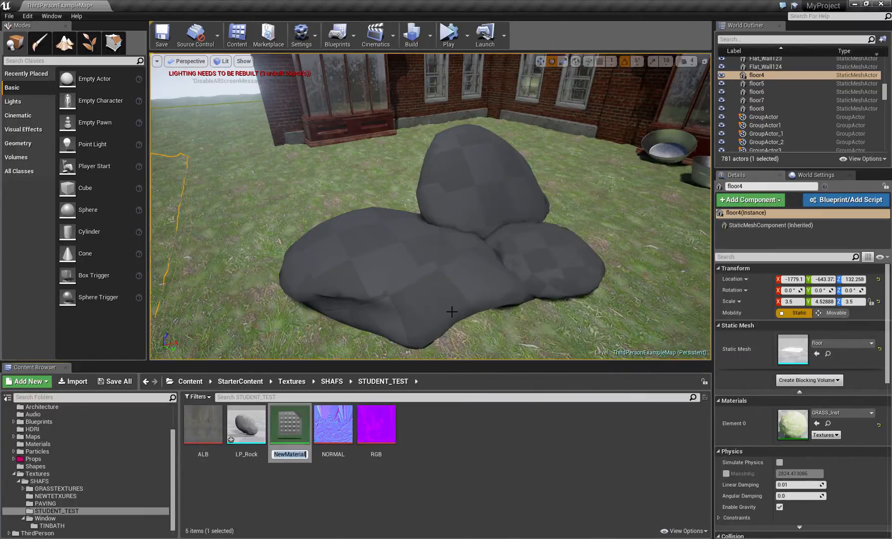
{"action": "type", "text": "ROCK"}
{"action": "key", "text": "Return"}
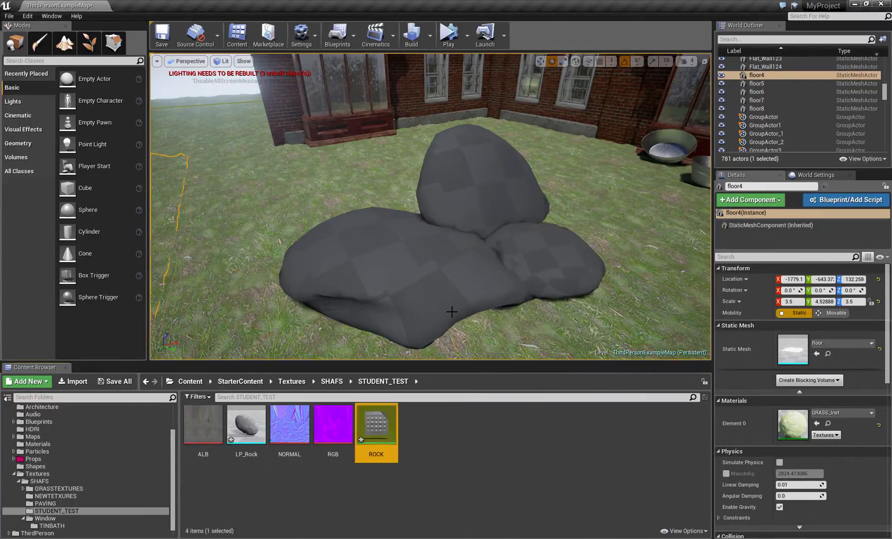
- Open the ROCK material and add the ALB, NORMAL and RGB textures to its graph as texture samples
{"action": "double_click", "coordinate": [383, 430]}
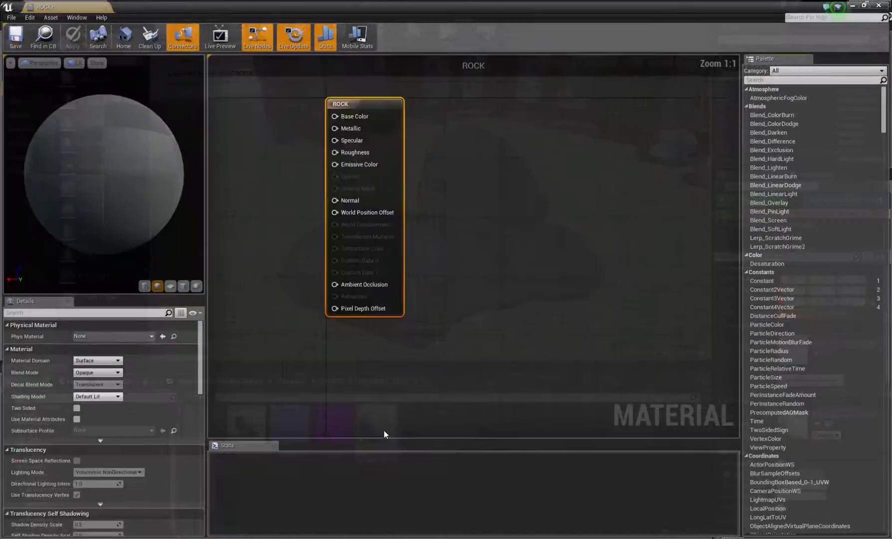
{"action": "left_click_drag", "start_coordinate": [315, 8], "coordinate": [697, 26]}
{"action": "left_click", "coordinate": [196, 423]}
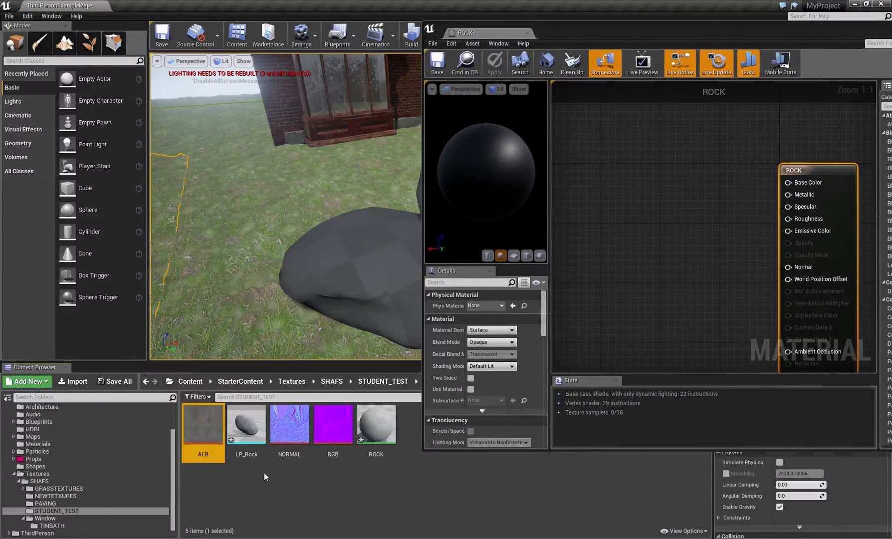
{"action": "left_click", "coordinate": [289, 424], "text": "ctrl"}
{"action": "left_click", "coordinate": [334, 423], "text": "ctrl"}
{"action": "left_click_drag", "start_coordinate": [334, 424], "coordinate": [695, 191]}
{"action": "left_click_drag", "start_coordinate": [721, 31], "coordinate": [426, 60]}
{"action": "left_click", "coordinate": [651, 60]}
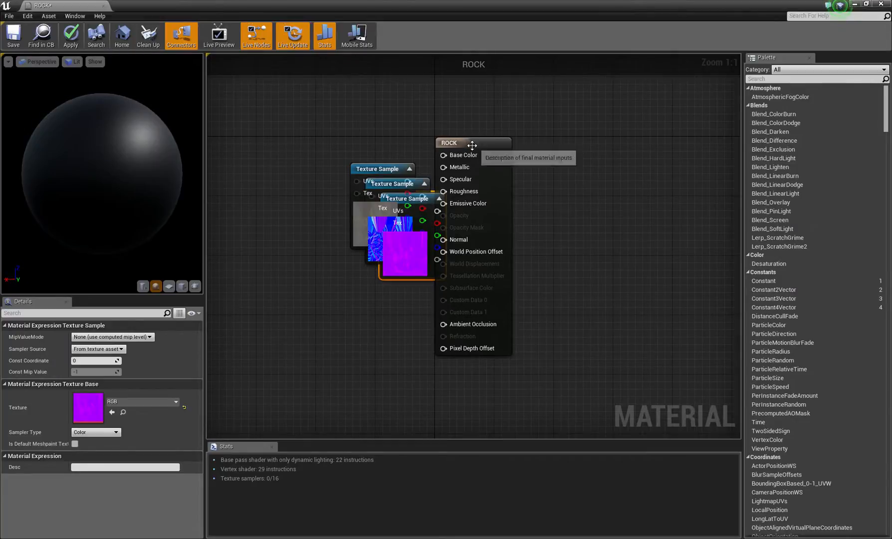
- Spread the overlapping nodes apart in the ROCK graph and connect the ALB texture sample to Base Color
{"action": "left_click_drag", "start_coordinate": [450, 143], "coordinate": [561, 144]}
{"action": "left_click_drag", "start_coordinate": [395, 201], "coordinate": [375, 294]}
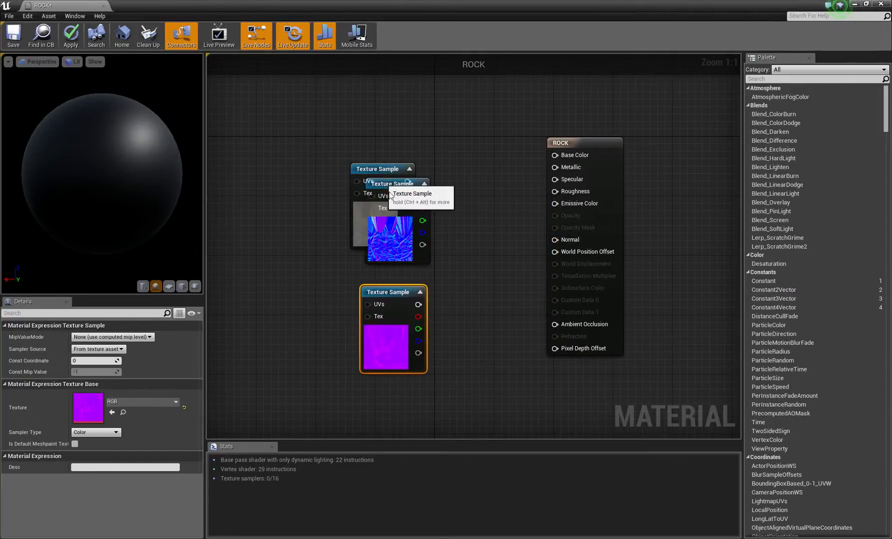
{"action": "left_click_drag", "start_coordinate": [388, 182], "coordinate": [555, 155]}
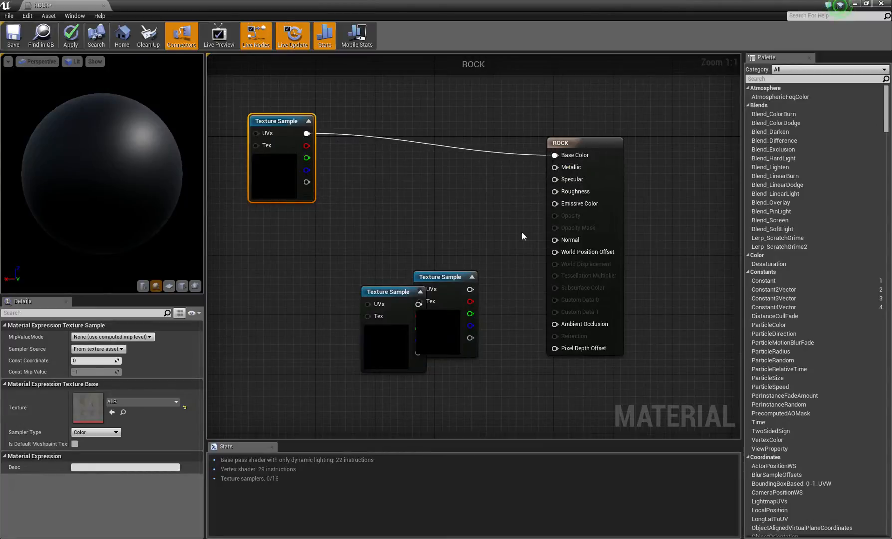
- Connect the NORMAL texture sample to the material's Normal input, place the RGB sample below it, and save the material
{"action": "left_click_drag", "start_coordinate": [381, 291], "coordinate": [353, 329]}
{"action": "left_click_drag", "start_coordinate": [444, 281], "coordinate": [554, 239]}
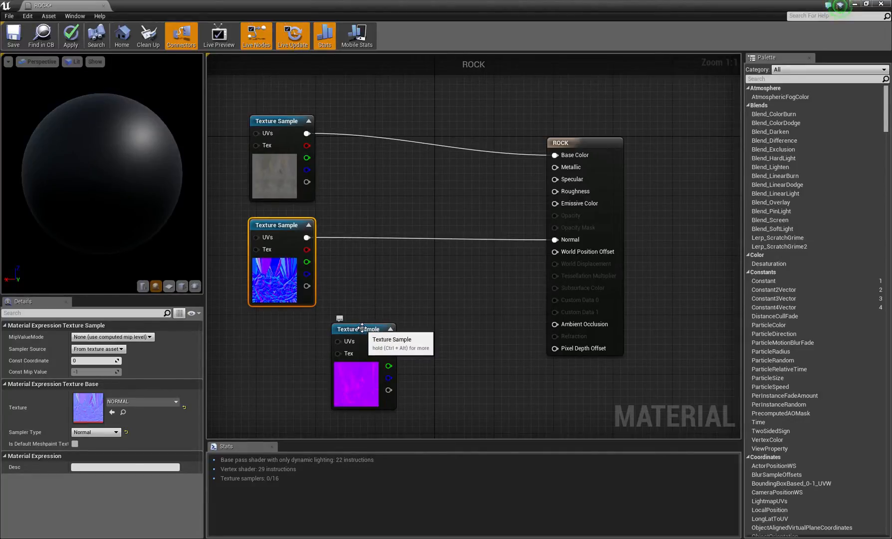
{"action": "left_click", "coordinate": [362, 327]}
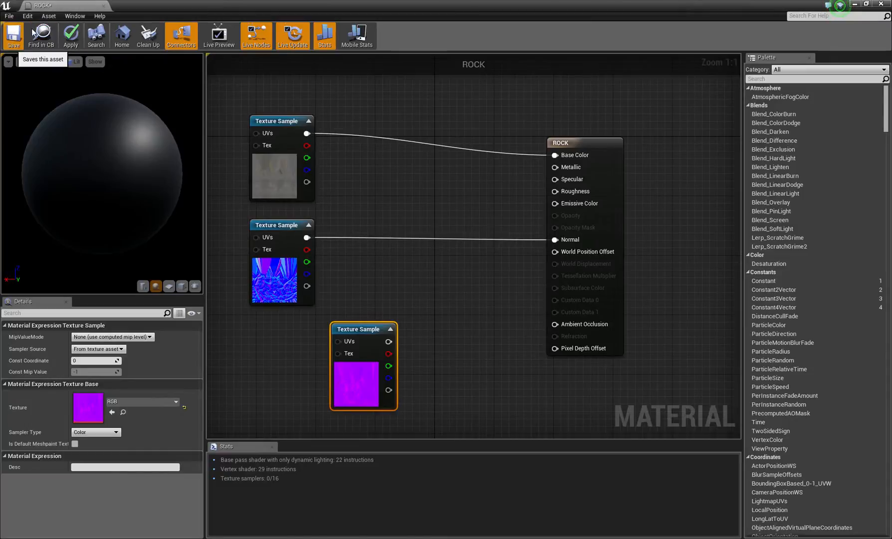
{"action": "left_click", "coordinate": [13, 35]}
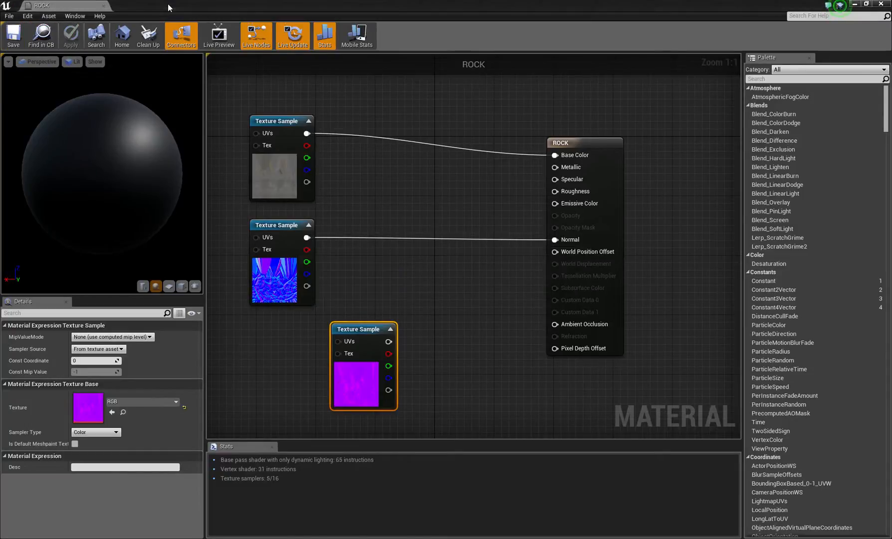
- Open the RGB texture from the STUDENT_TEST folder and examine its image channels and settings
{"action": "double_click", "coordinate": [169, 6]}
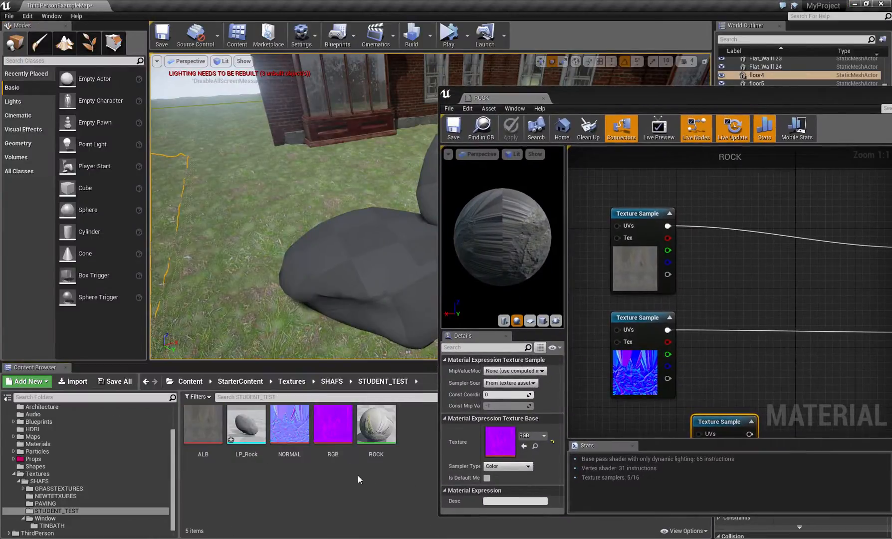
{"action": "double_click", "coordinate": [333, 425]}
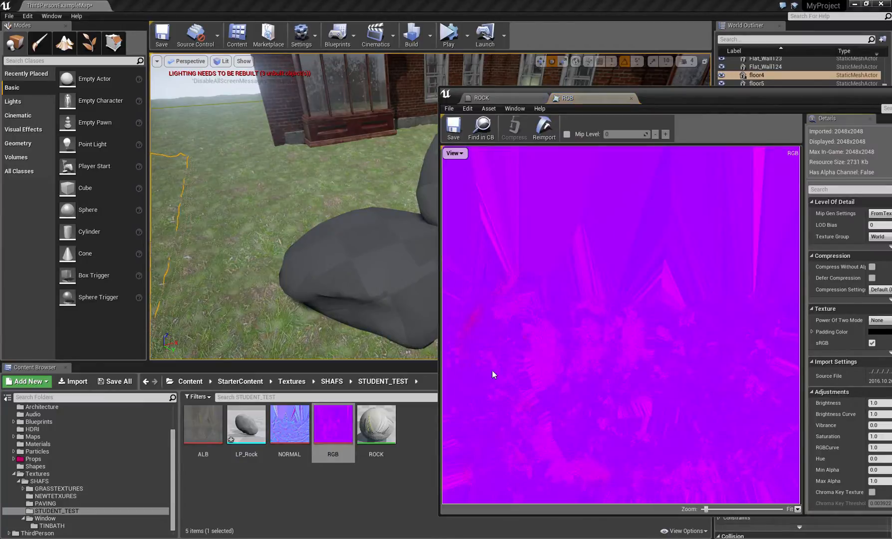
{"action": "double_click", "coordinate": [730, 99]}
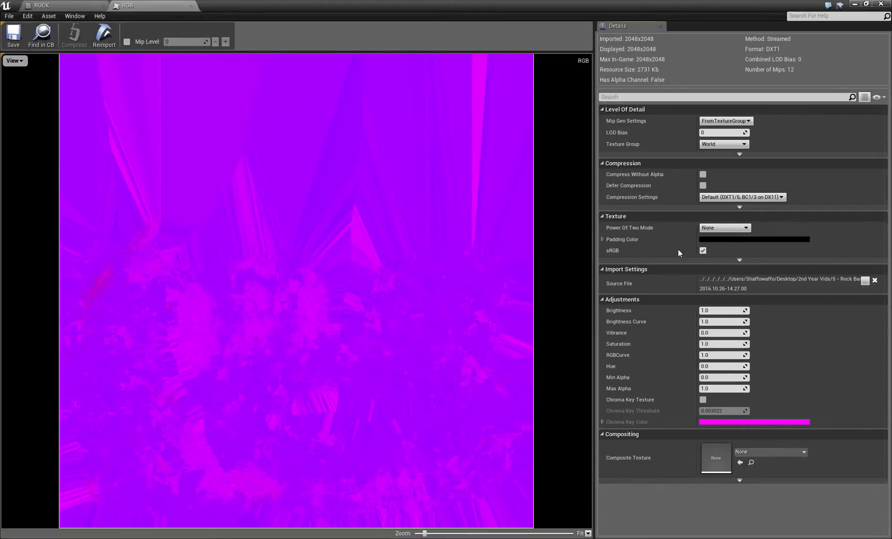
{"action": "left_click", "coordinate": [882, 4]}
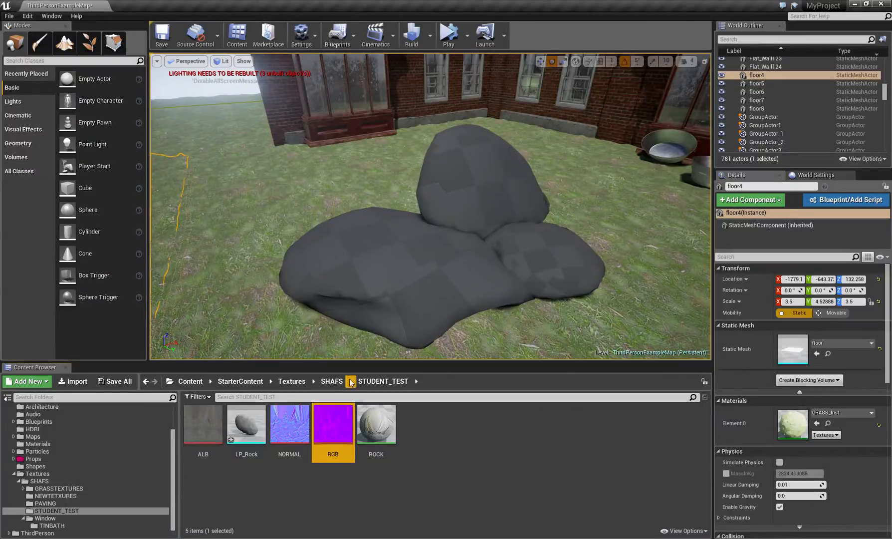
{"action": "left_click", "coordinate": [280, 516]}
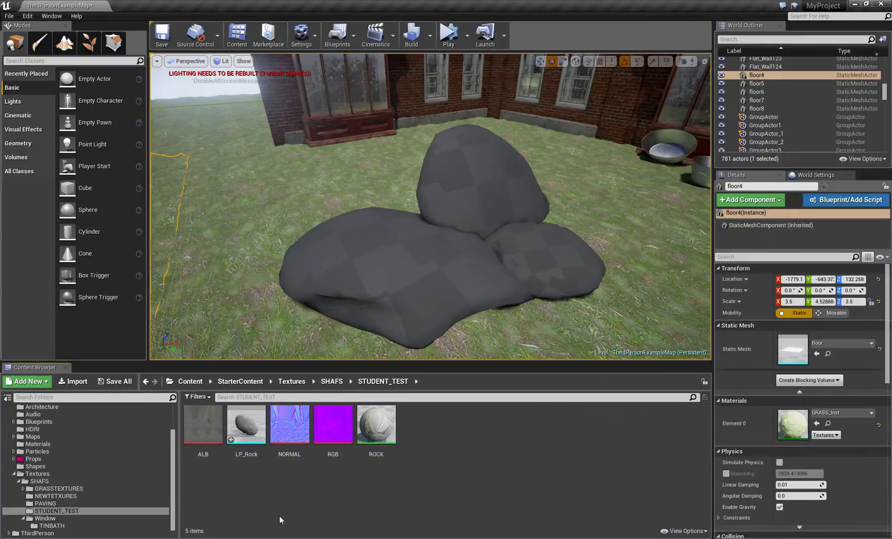
- Reopen the ROCK material and connect the RGB texture's red channel to Roughness, green to Metallic and blue to Ambient Occlusion
{"action": "double_click", "coordinate": [374, 427]}
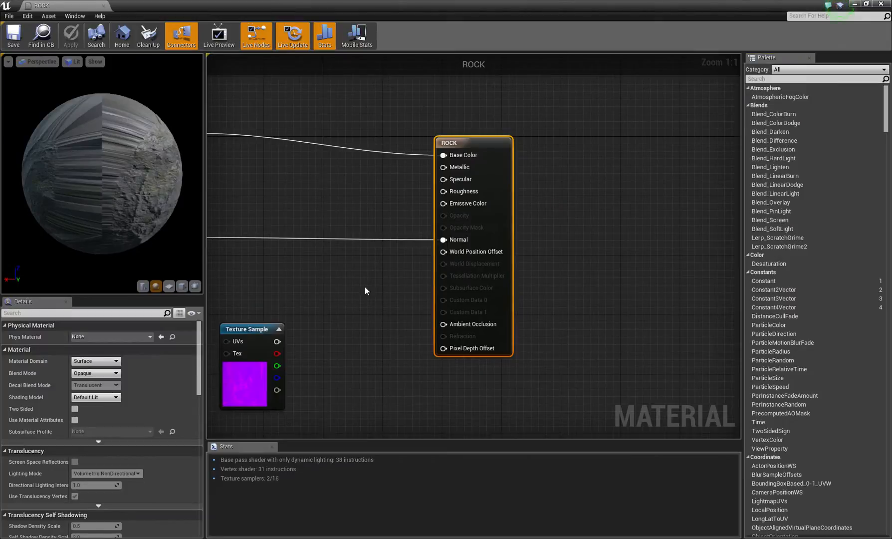
{"action": "right_click_drag", "start_coordinate": [343, 286], "coordinate": [513, 289]}
{"action": "left_click_drag", "start_coordinate": [439, 349], "coordinate": [615, 195]}
{"action": "left_click_drag", "start_coordinate": [367, 369], "coordinate": [615, 170]}
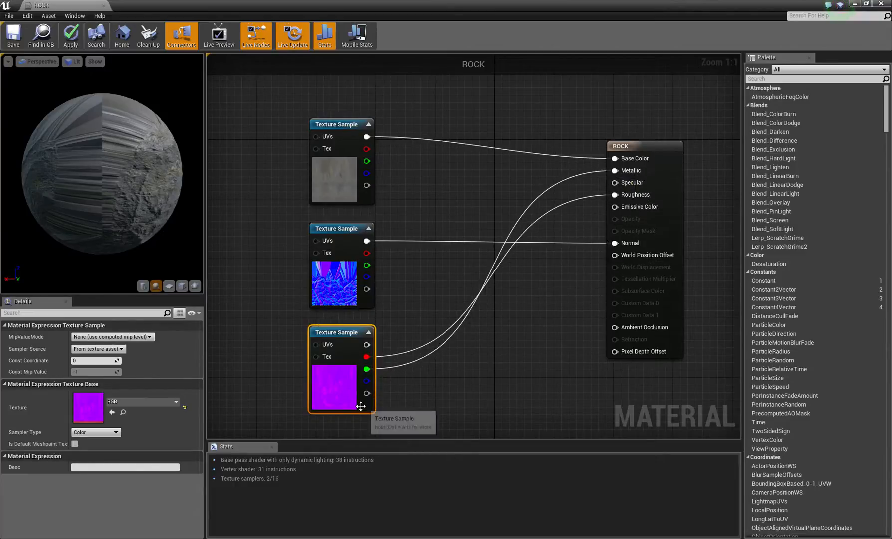
{"action": "left_click_drag", "start_coordinate": [366, 382], "coordinate": [614, 327]}
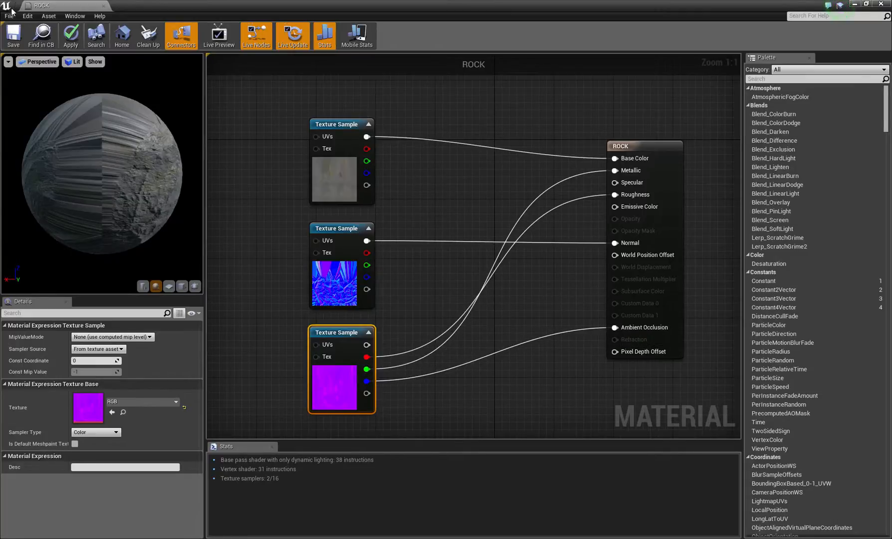
- Save the ROCK material, close its editor, and save all modified assets, including the map
{"action": "left_click", "coordinate": [13, 36]}
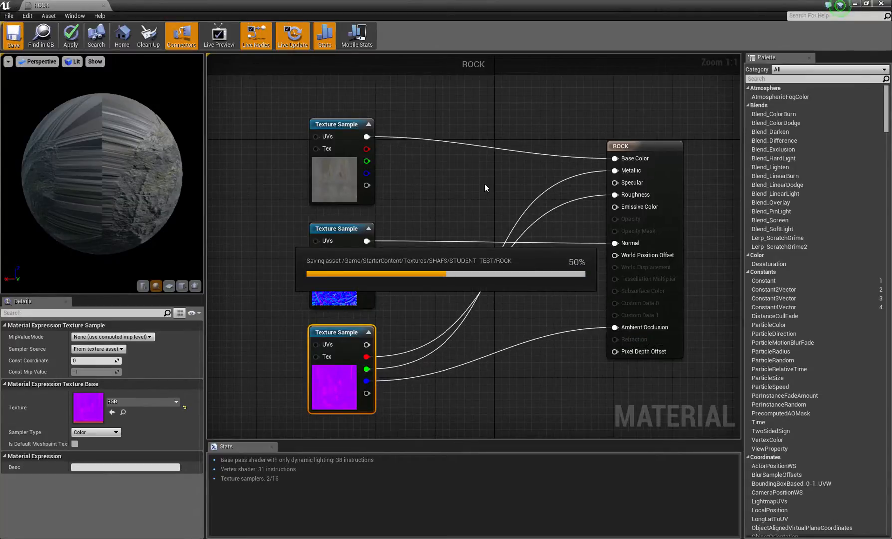
{"action": "left_click", "coordinate": [881, 5]}
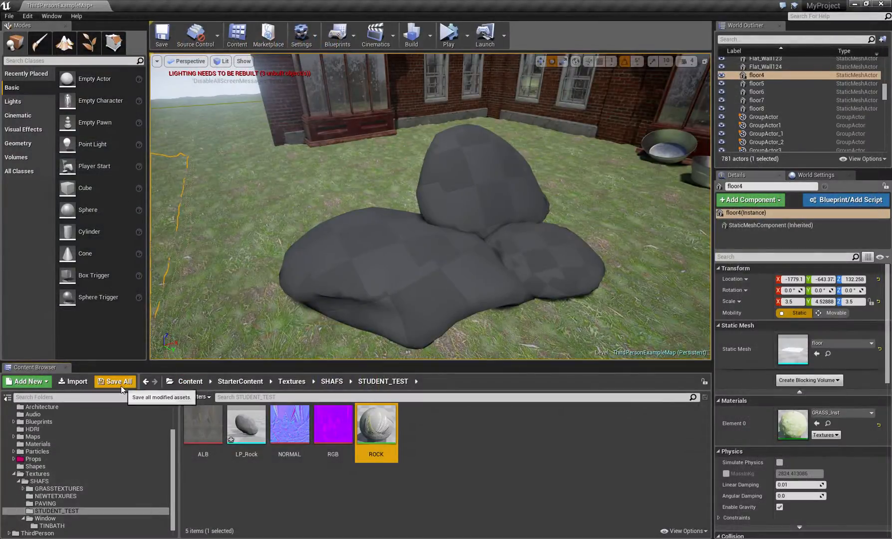
{"action": "left_click", "coordinate": [121, 385]}
{"action": "left_click", "coordinate": [530, 361]}
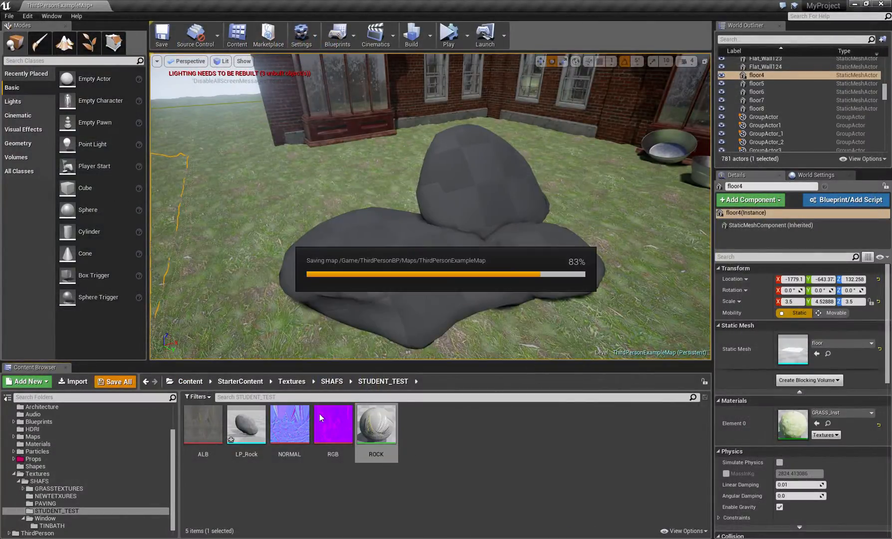
- Apply the ROCK material to the three rocks in the level and inspect their surfaces up close
{"action": "left_click_drag", "start_coordinate": [384, 423], "coordinate": [374, 269]}
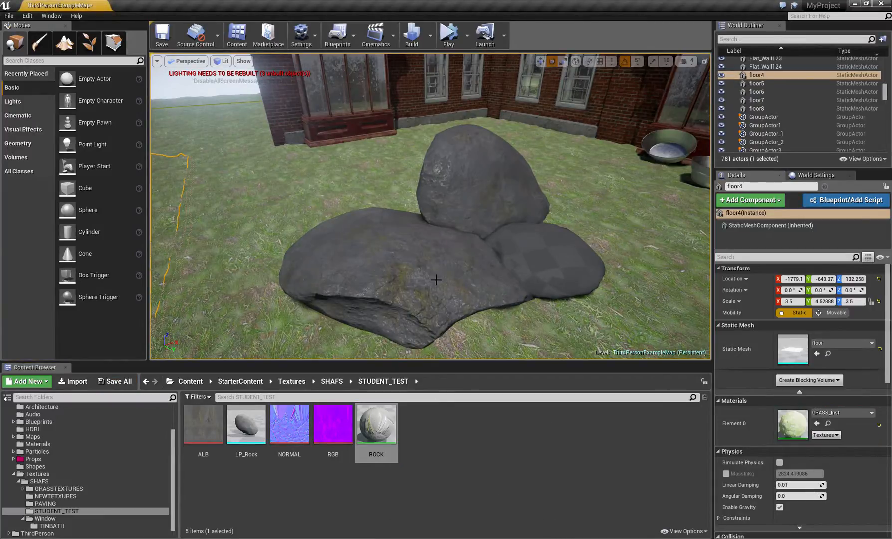
{"action": "left_click_drag", "start_coordinate": [385, 428], "coordinate": [521, 246]}
{"action": "right_click_drag", "start_coordinate": [521, 245], "coordinate": [219, 252]}
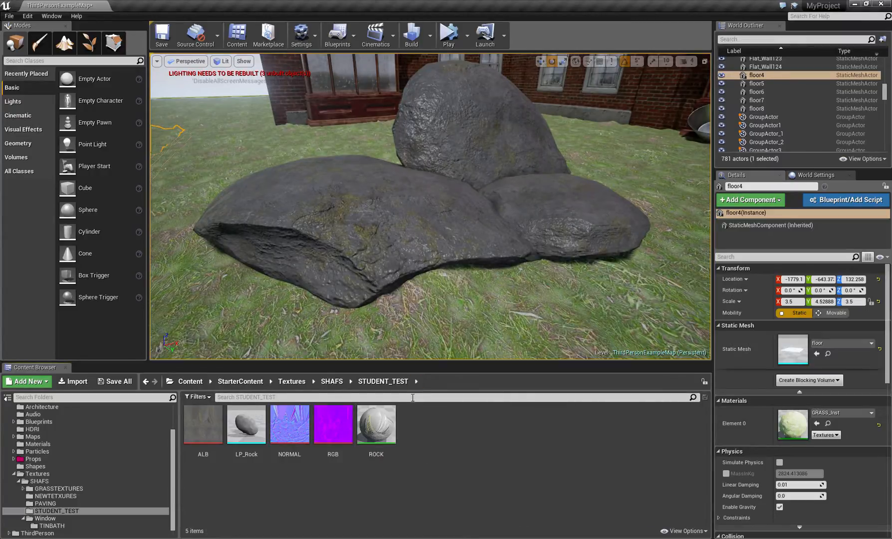
{"action": "left_click", "coordinate": [383, 428]}
{"action": "right_click_drag", "start_coordinate": [452, 221], "coordinate": [449, 150]}
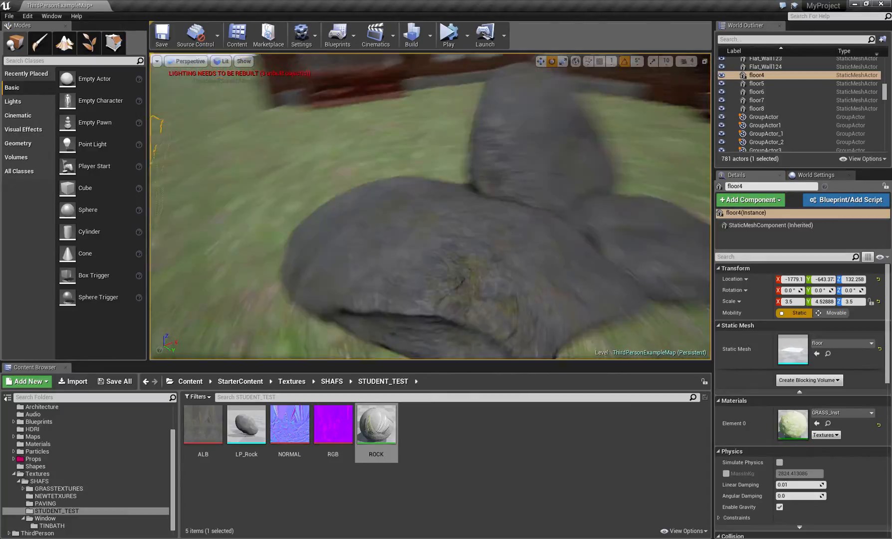
{"action": "right_click_drag", "start_coordinate": [430, 206], "coordinate": [453, 196]}
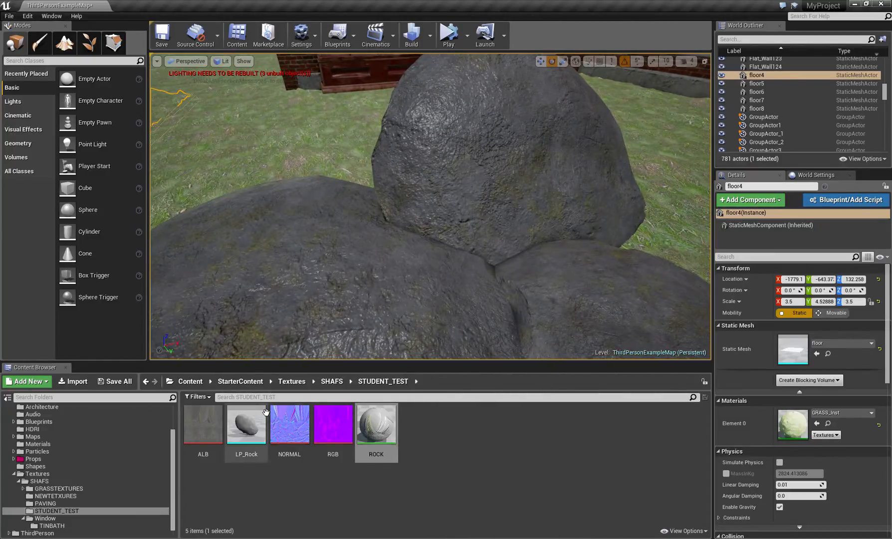
- Reopen the ROCK material, disconnect the RGB texture's red channel from Roughness, and move the sample away to make room
{"action": "double_click", "coordinate": [372, 421]}
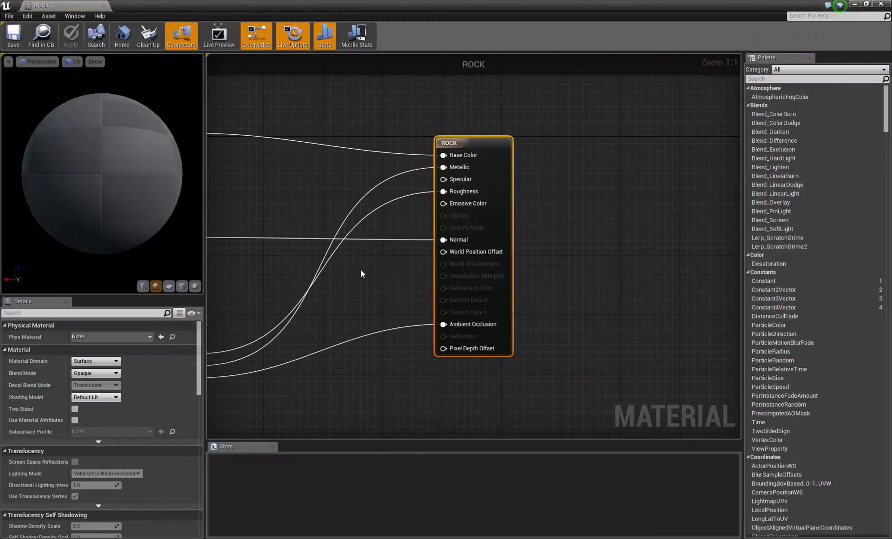
{"action": "right_click_drag", "start_coordinate": [482, 250], "coordinate": [490, 251]}
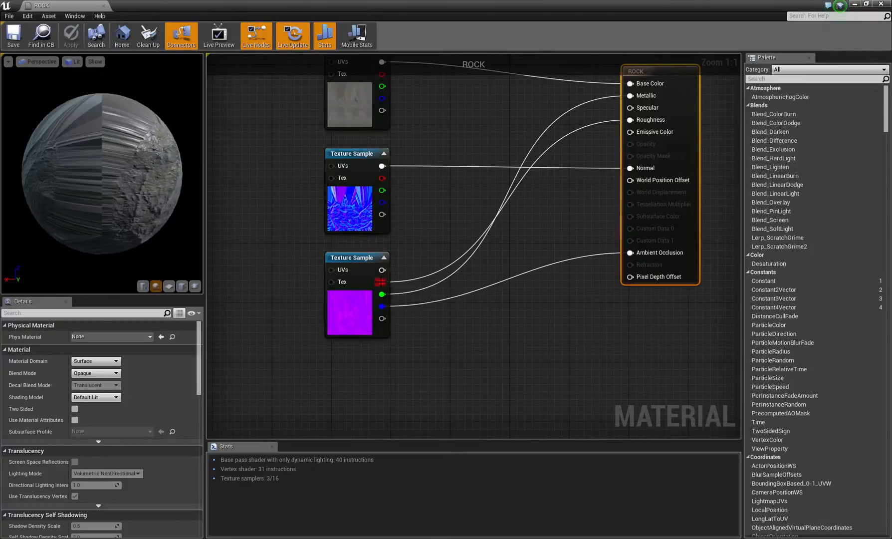
{"action": "right_click", "coordinate": [388, 283]}
{"action": "left_click", "coordinate": [414, 190]}
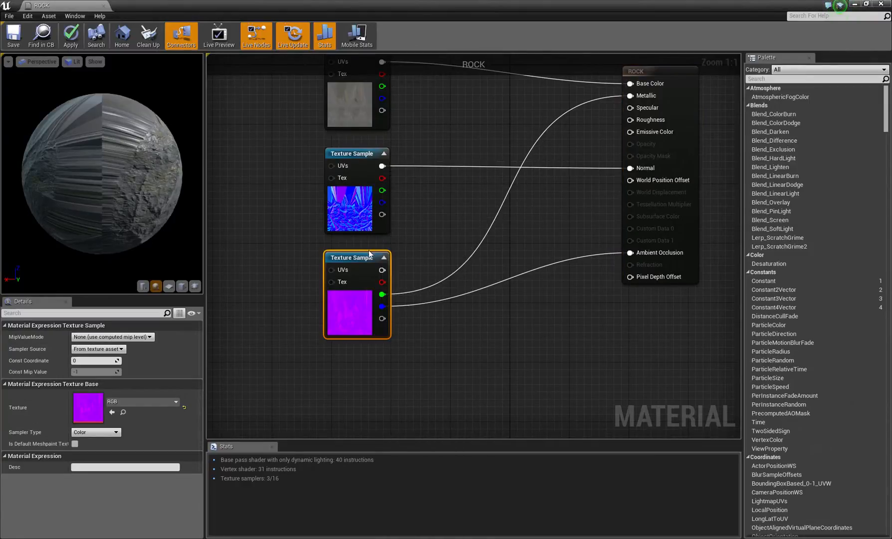
{"action": "left_click_drag", "start_coordinate": [351, 259], "coordinate": [308, 266]}
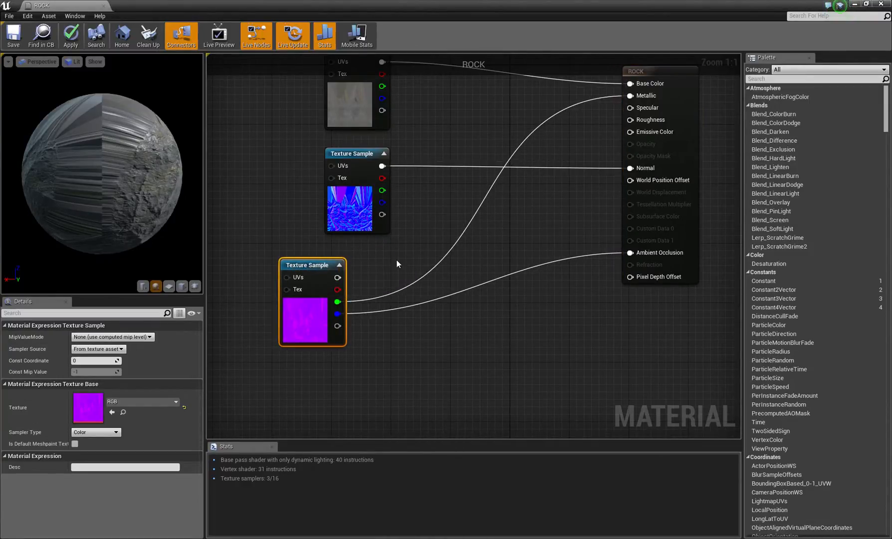
- Add a Multiply node and a scalar parameter, and connect the RGB texture's red channel to the Multiply node's A input
{"action": "left_click", "coordinate": [468, 255]}
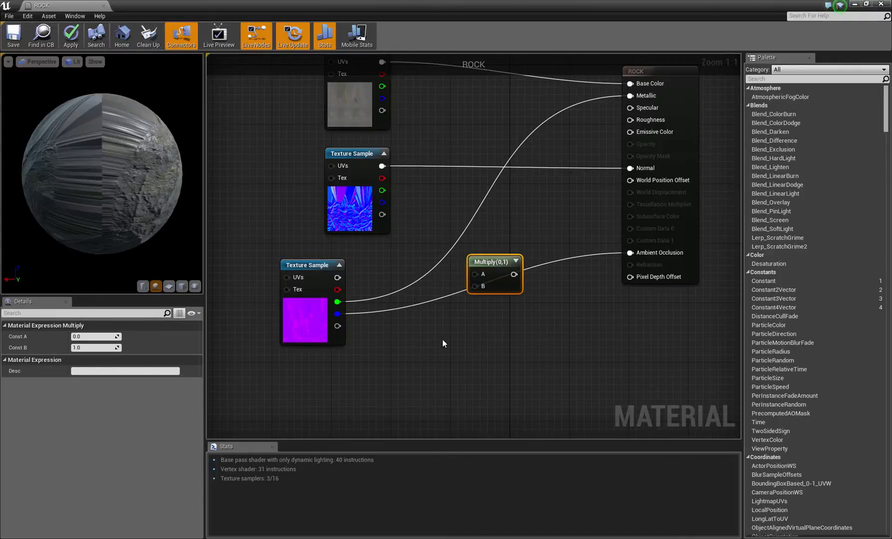
{"action": "left_click", "coordinate": [424, 346]}
{"action": "left_click_drag", "start_coordinate": [427, 352], "coordinate": [431, 345]}
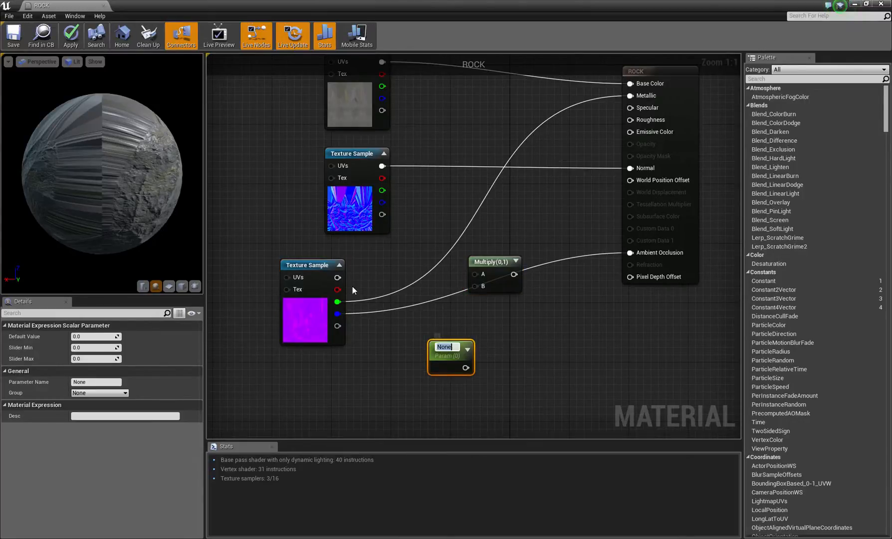
{"action": "left_click_drag", "start_coordinate": [337, 289], "coordinate": [471, 274]}
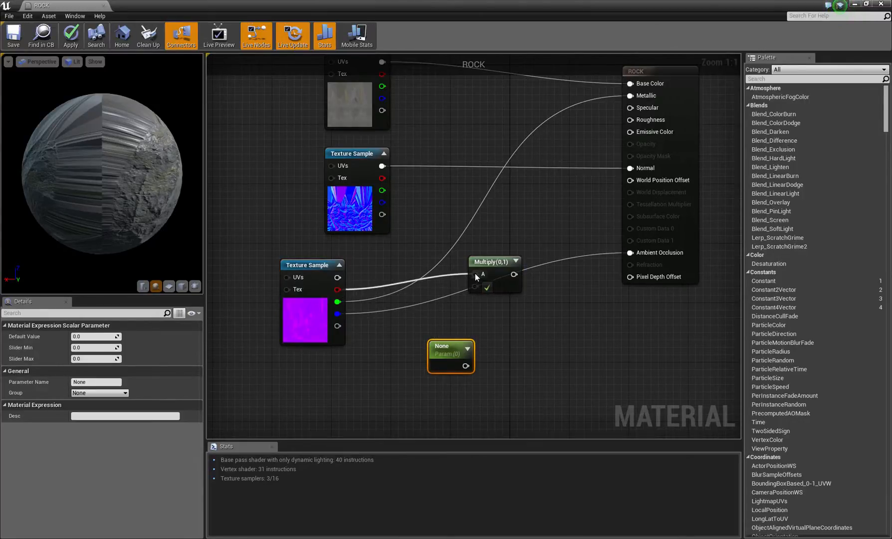
- Name the scalar parameter ROUGH, connect it to the Multiply node's B input, and connect the Multiply output to Roughness
{"action": "left_click_drag", "start_coordinate": [464, 350], "coordinate": [360, 365]}
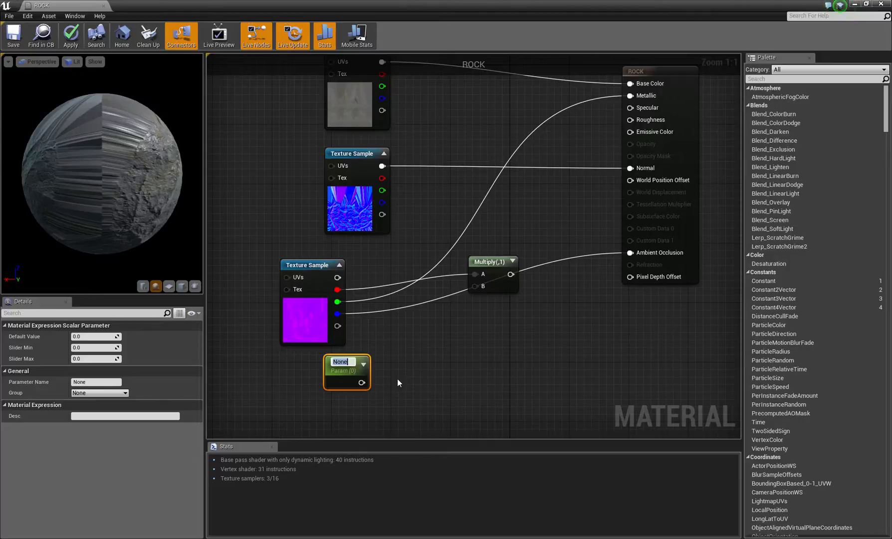
{"action": "type", "text": "ROUGH"}
{"action": "key", "text": "Return"}
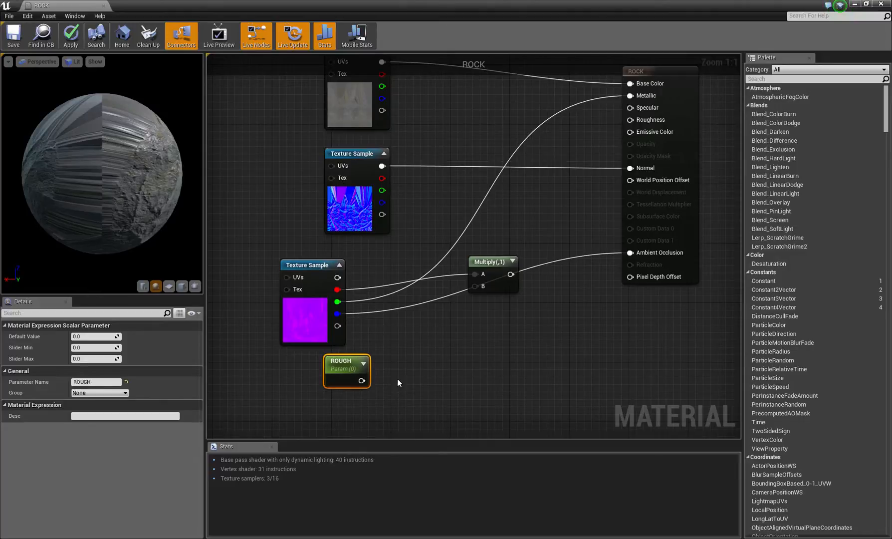
{"action": "left_click_drag", "start_coordinate": [362, 380], "coordinate": [630, 120]}
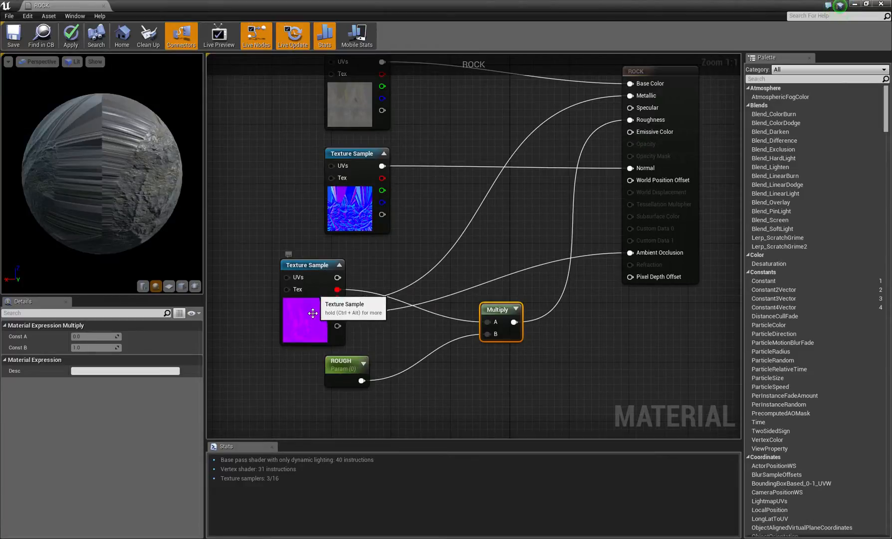
- Set the ROUGH parameter's Slider Max to 5.0, then save and close the ROCK material
{"action": "left_click", "coordinate": [348, 375]}
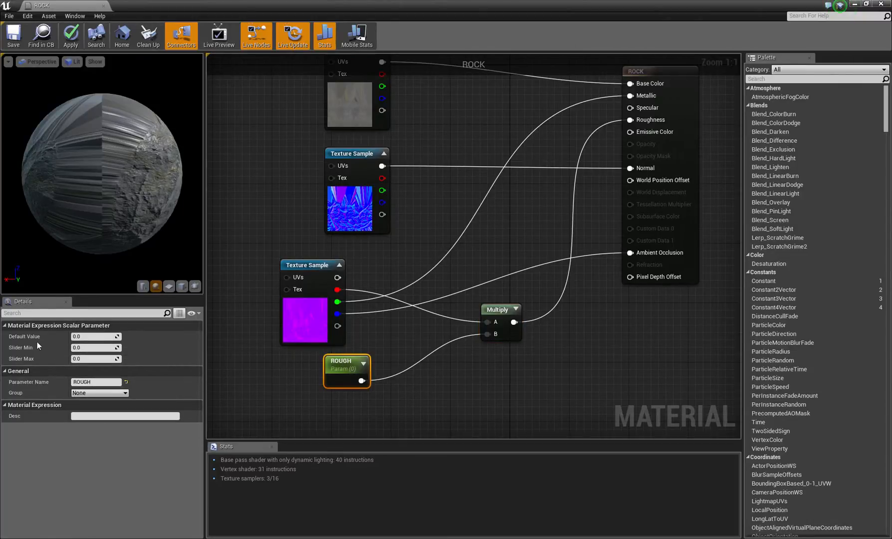
{"action": "left_click", "coordinate": [89, 358]}
{"action": "type", "text": "5.0"}
{"action": "key", "text": "Return"}
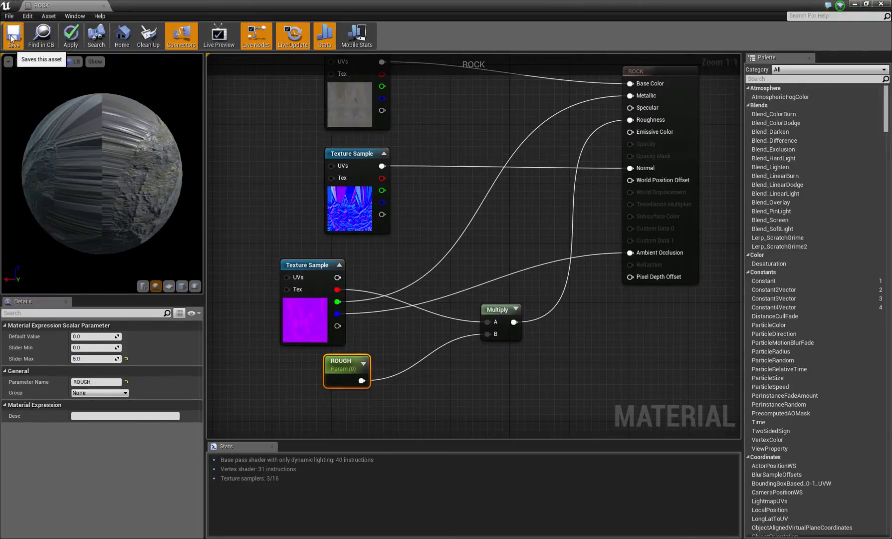
{"action": "left_click", "coordinate": [12, 39]}
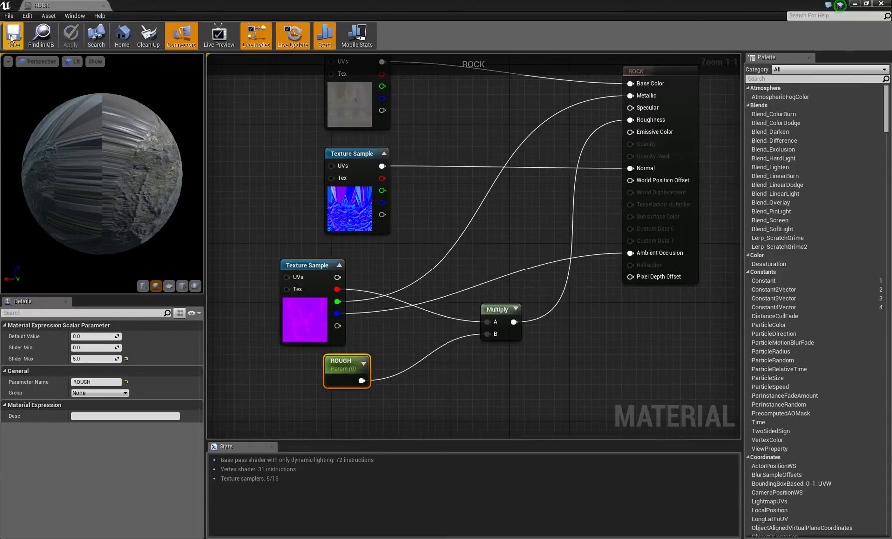
{"action": "left_click", "coordinate": [880, 4]}
- Create a material instance from the ROCK material in the STUDENT_TEST folder
{"action": "right_click", "coordinate": [378, 423]}
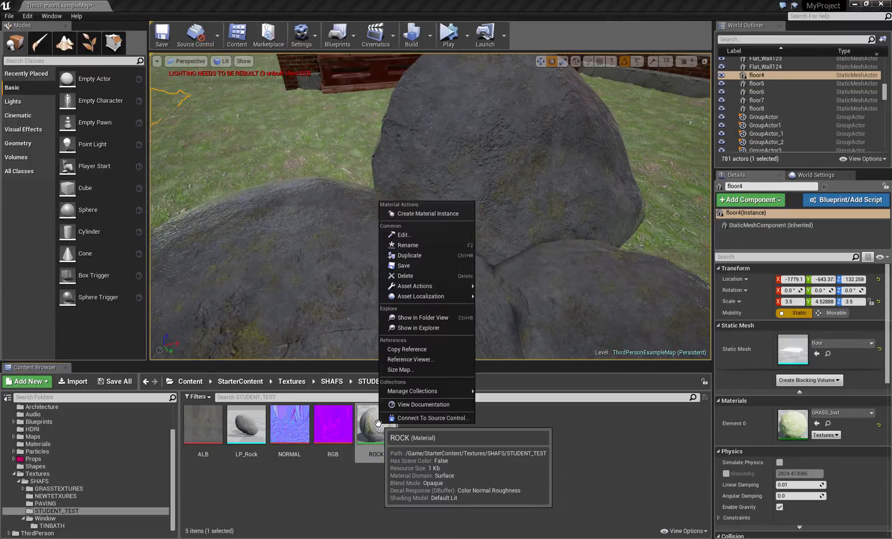
{"action": "left_click", "coordinate": [405, 209]}
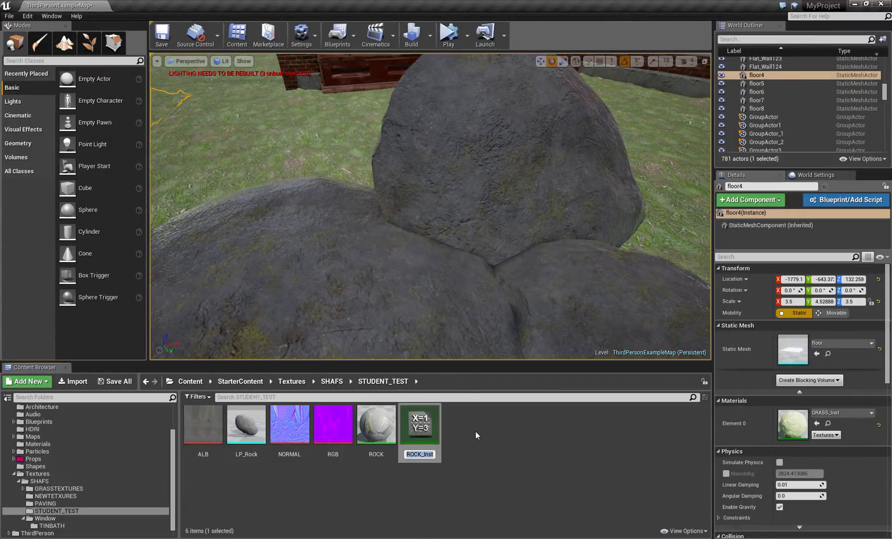
- Name the material instance ROCKPARAM and save all modified assets
{"action": "type", "text": "ROCK"}
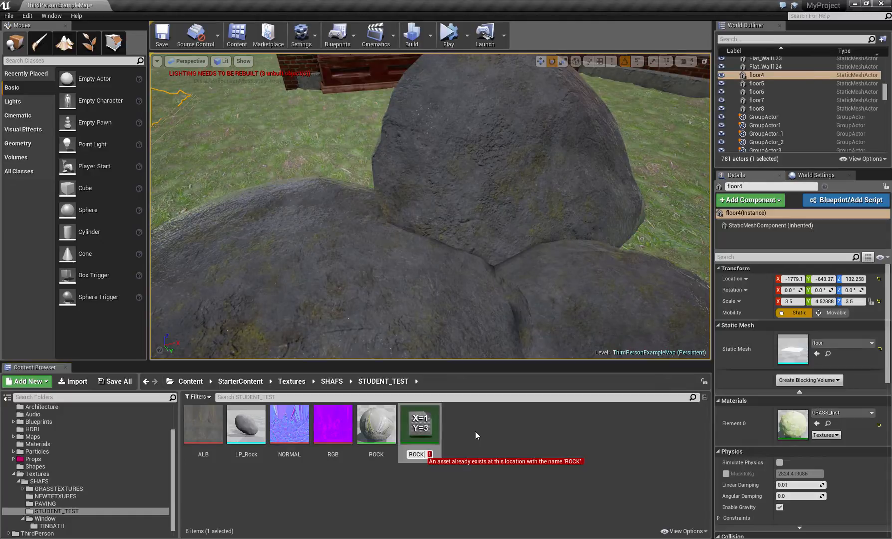
{"action": "type", "text": "PARAM"}
{"action": "key", "text": "Return"}
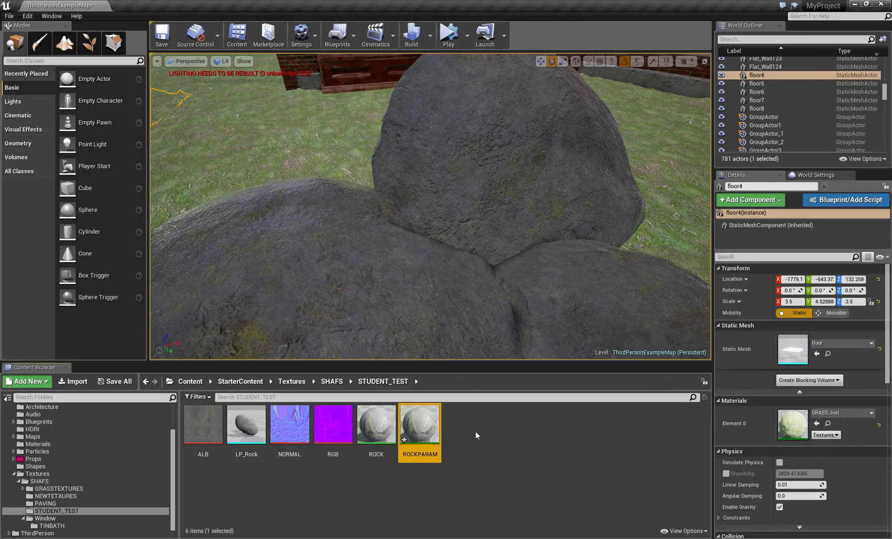
{"action": "left_click", "coordinate": [117, 381]}
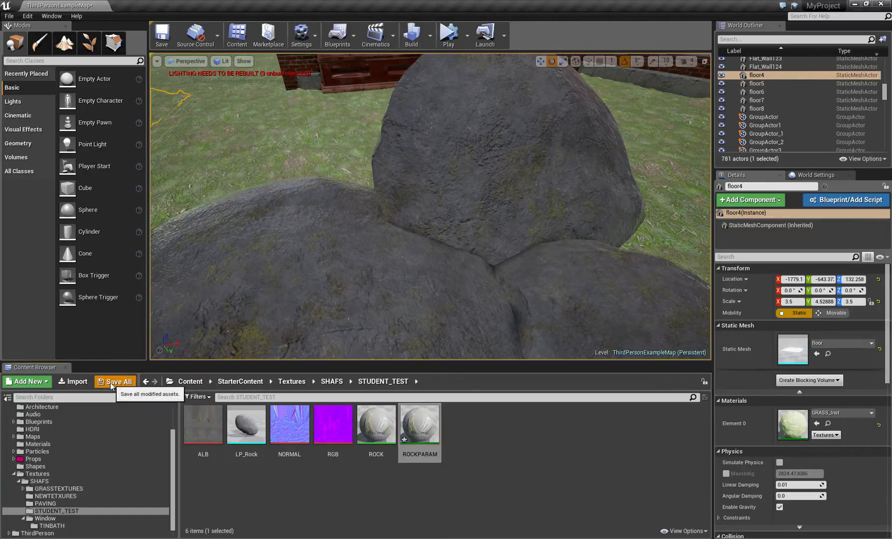
{"action": "left_click", "coordinate": [530, 359]}
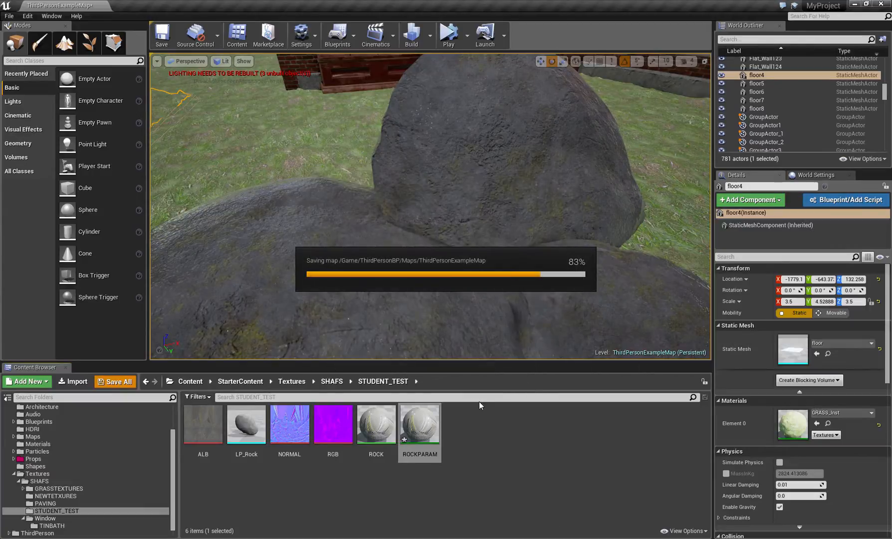
- Apply ROCKPARAM to the rock in the level and open the instance for editing
{"action": "left_click_drag", "start_coordinate": [430, 429], "coordinate": [559, 279]}
{"action": "double_click", "coordinate": [422, 421]}
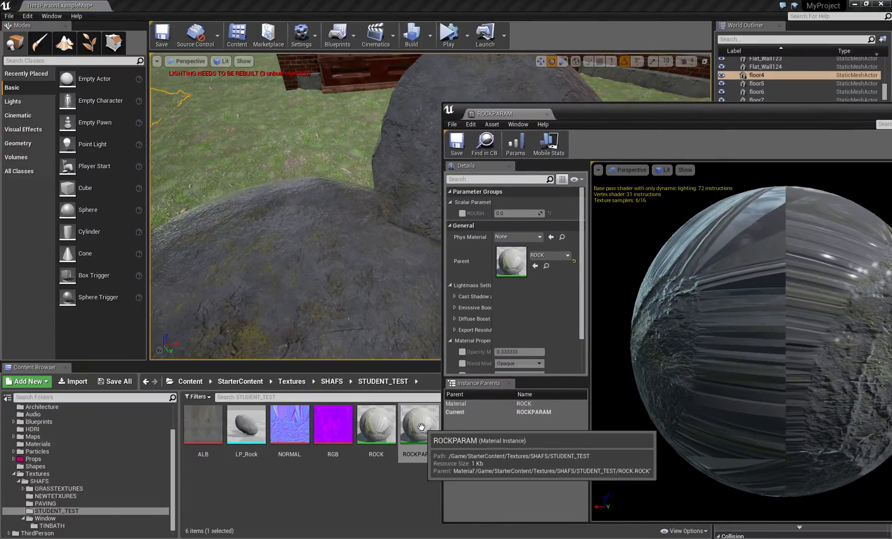
{"action": "left_click_drag", "start_coordinate": [575, 114], "coordinate": [603, 81]}
{"action": "double_click", "coordinate": [380, 425]}
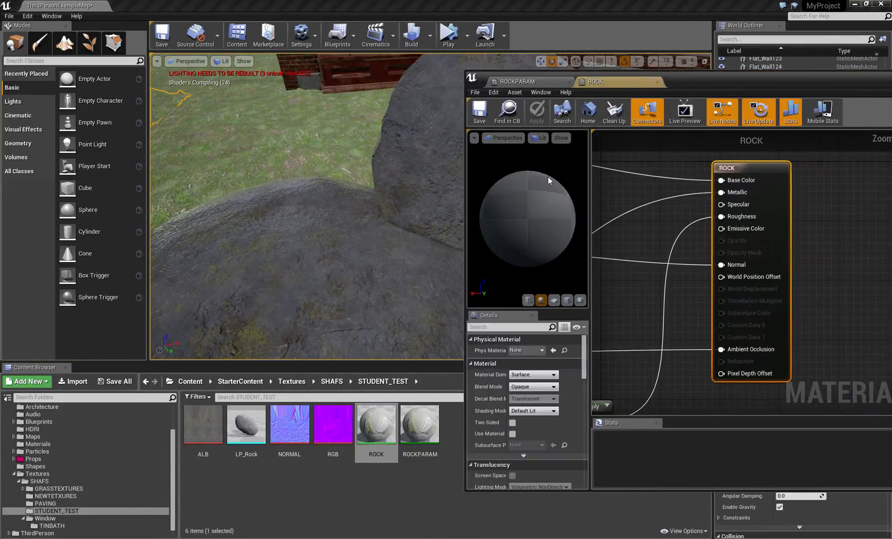
{"action": "left_click_drag", "start_coordinate": [474, 86], "coordinate": [622, 141]}
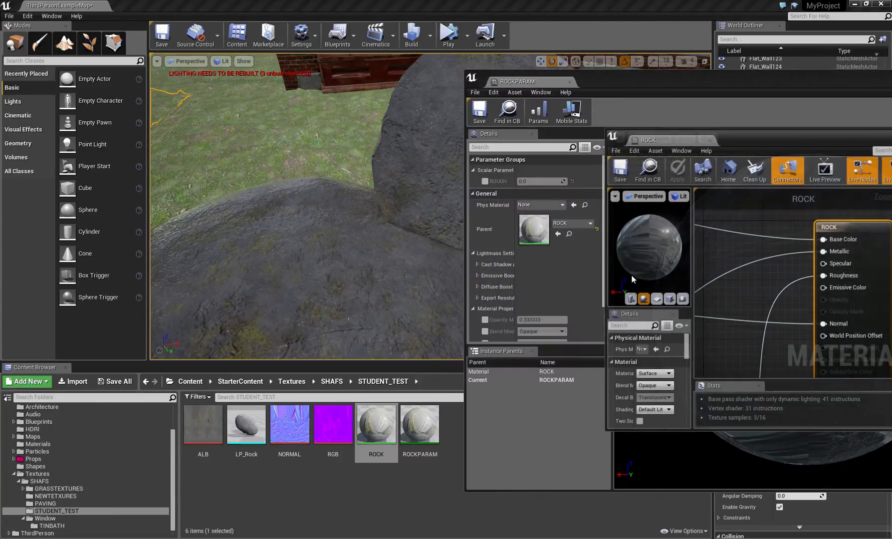
{"action": "left_click_drag", "start_coordinate": [760, 143], "coordinate": [532, 177]}
{"action": "left_click", "coordinate": [742, 170]}
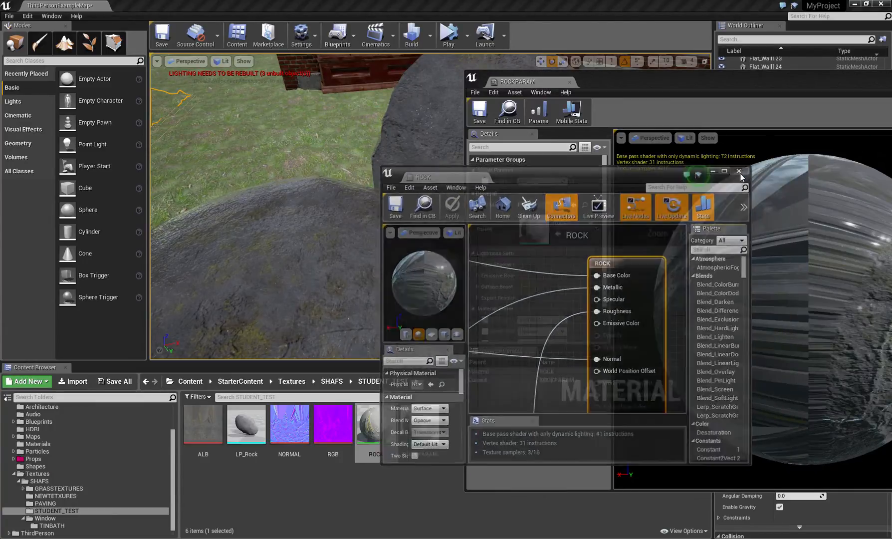
- Enable the ROUGH parameter override in ROCKPARAM and set it to about 1.01
{"action": "left_click_drag", "start_coordinate": [655, 80], "coordinate": [726, 79]}
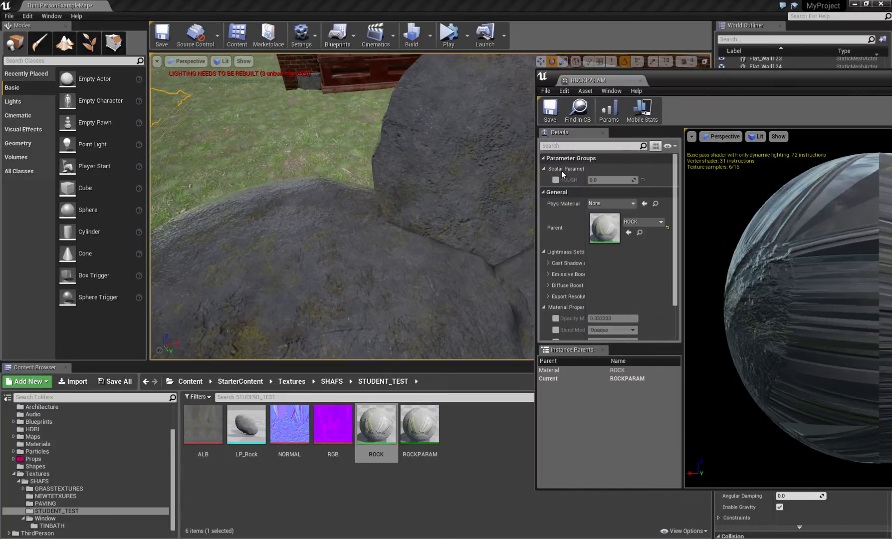
{"action": "left_click", "coordinate": [555, 180]}
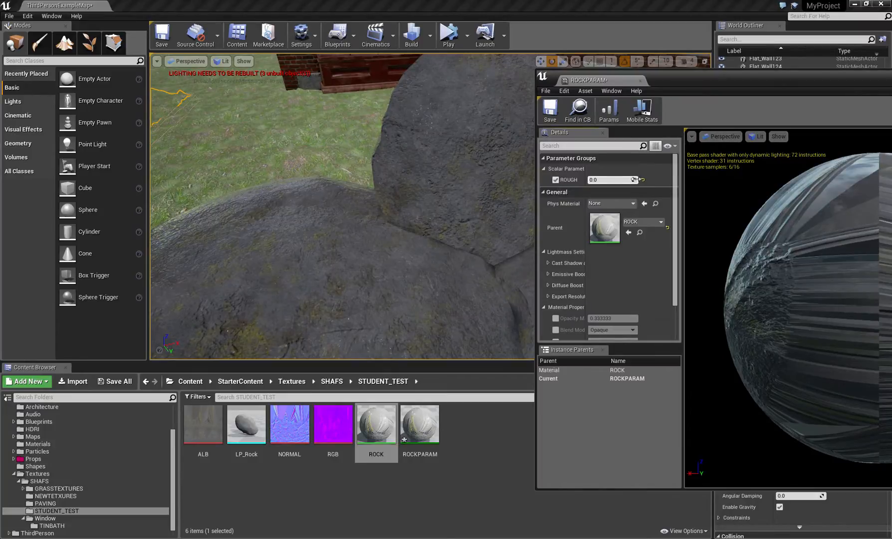
{"action": "mouse_move", "coordinate": [611, 180]}
{"action": "left_mouse_down"}
{"action": "mouse_move", "coordinate": [648, 180]}
{"action": "mouse_move", "coordinate": [588, 180]}
{"action": "mouse_move", "coordinate": [598, 180]}
{"action": "left_mouse_up"}
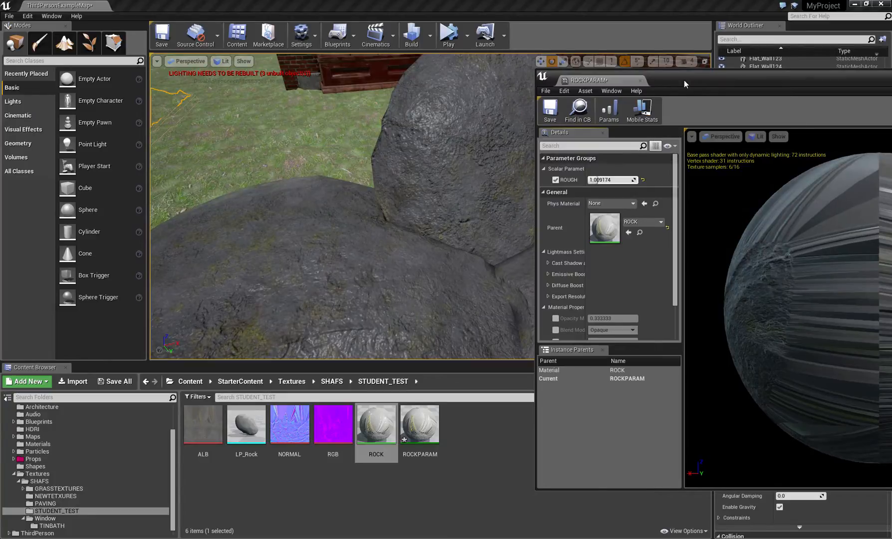
- Fine-tune ROUGH to about 1.28 while checking the shine on the rocks in the level
{"action": "left_click_drag", "start_coordinate": [685, 84], "coordinate": [745, 185]}
{"action": "right_click_drag", "start_coordinate": [455, 196], "coordinate": [421, 172]}
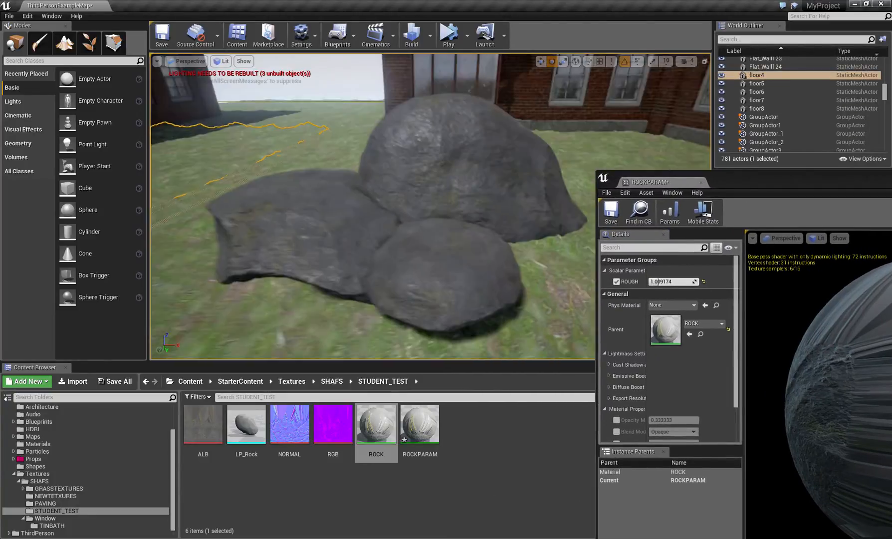
{"action": "mouse_move", "coordinate": [465, 214]}
{"action": "right_mouse_down"}
{"action": "mouse_move", "coordinate": [467, 192]}
{"action": "mouse_move", "coordinate": [465, 214]}
{"action": "right_mouse_up"}
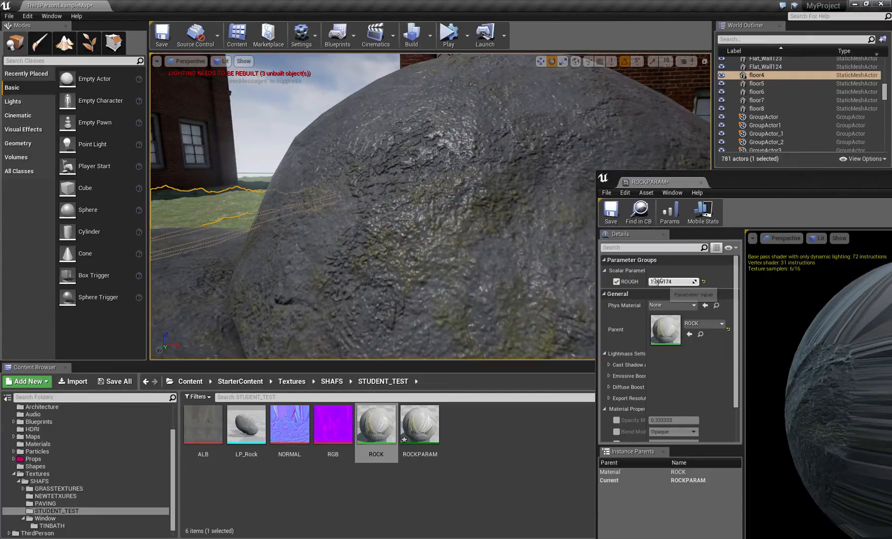
{"action": "mouse_move", "coordinate": [658, 280]}
{"action": "left_mouse_down"}
{"action": "mouse_move", "coordinate": [633, 281]}
{"action": "mouse_move", "coordinate": [667, 282]}
{"action": "mouse_move", "coordinate": [658, 282]}
{"action": "left_mouse_up"}
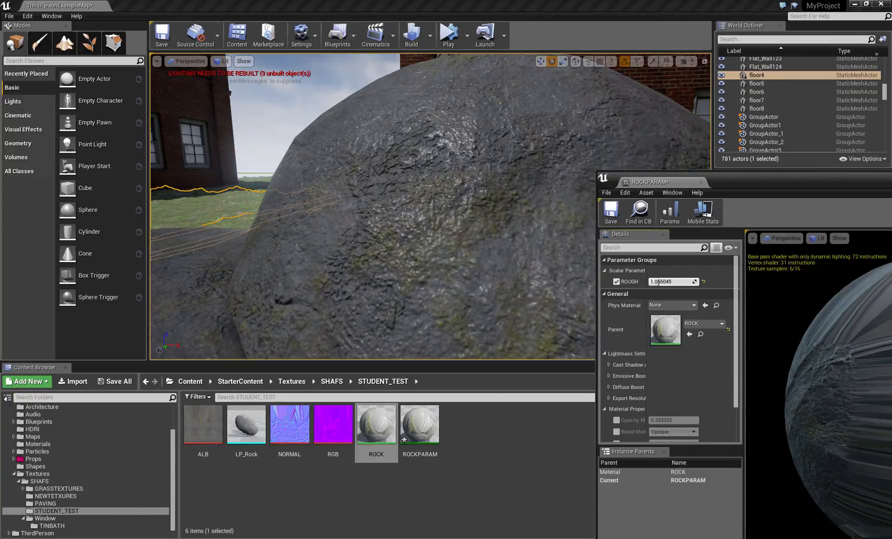
{"action": "key", "text": "s"}
{"action": "right_click_drag", "start_coordinate": [495, 278], "coordinate": [509, 327]}
{"action": "key", "text": "s"}
{"action": "left_click_drag", "start_coordinate": [750, 182], "coordinate": [689, 179]}
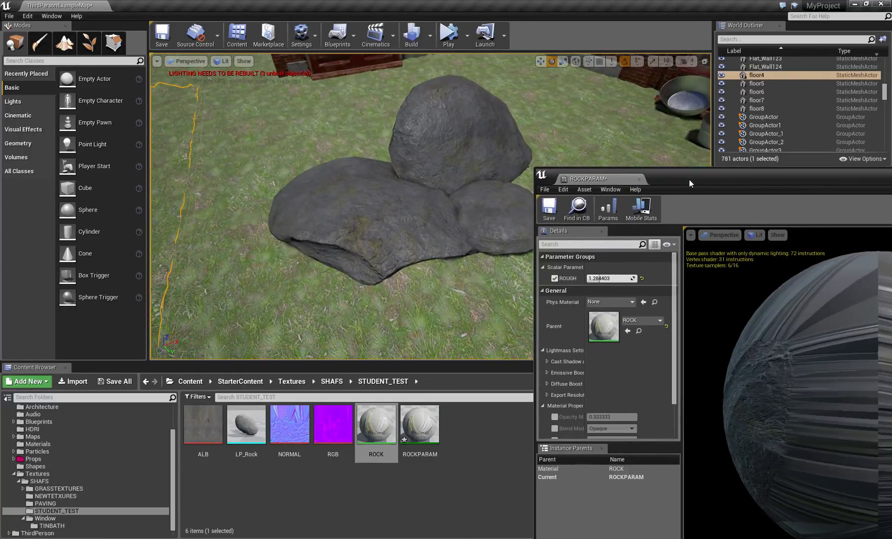
- Save the ROCKPARAM instance and close its editor
{"action": "left_click", "coordinate": [548, 213]}
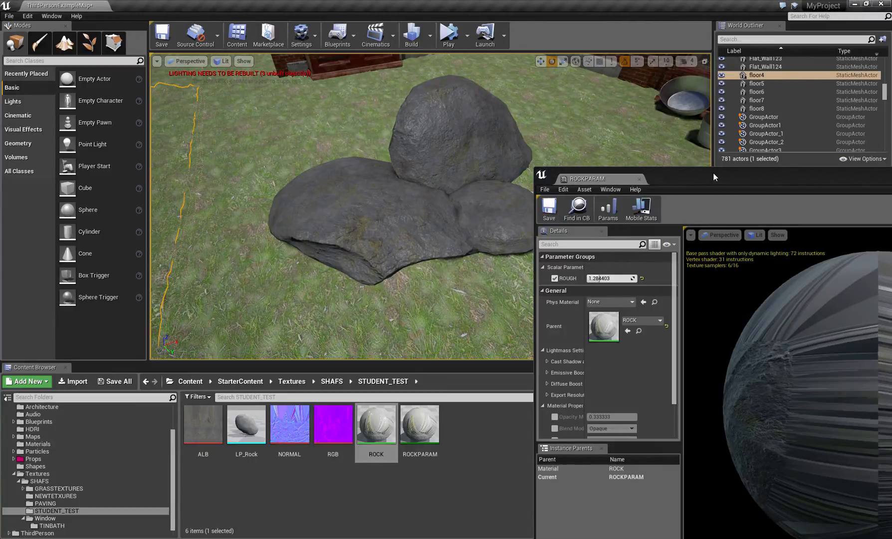
{"action": "left_click_drag", "start_coordinate": [716, 177], "coordinate": [334, 142]}
{"action": "left_click", "coordinate": [681, 134]}
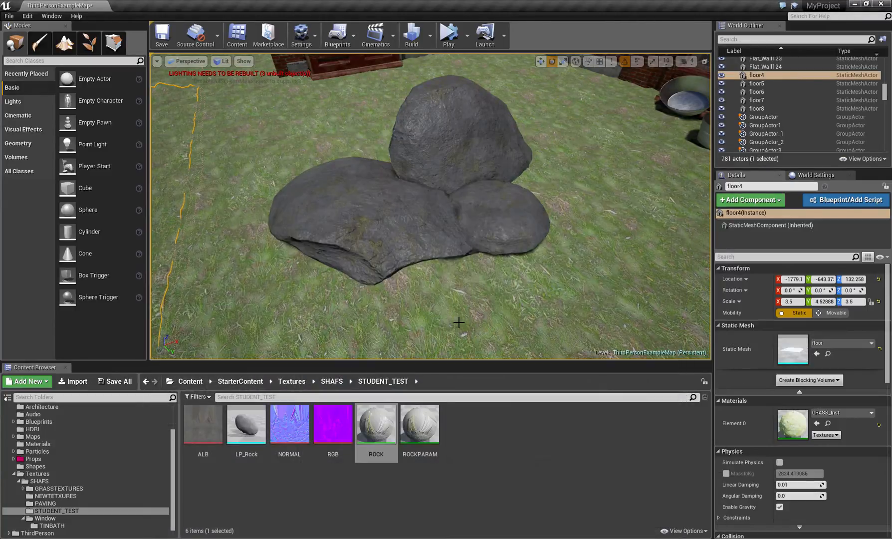
- Assign ROCKPARAM to Element 0 of the LP_Rock mesh and check the textured preview
{"action": "double_click", "coordinate": [247, 424]}
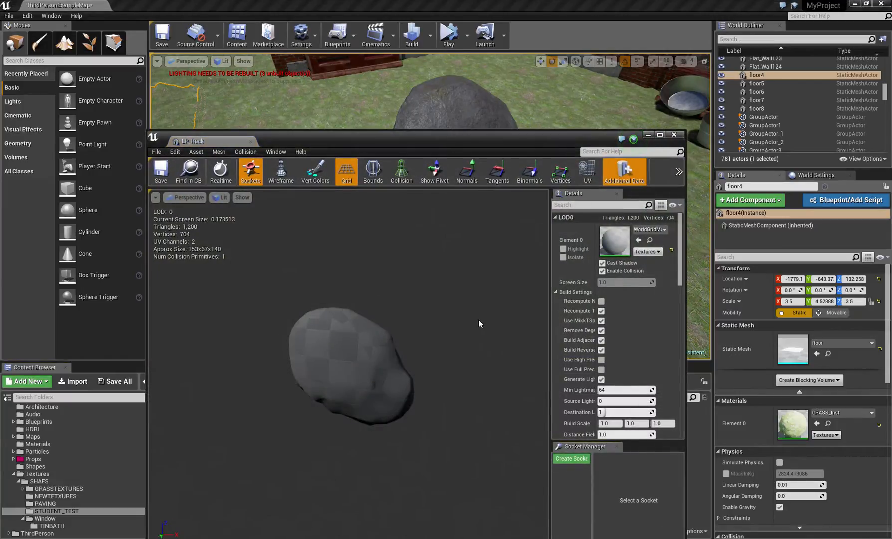
{"action": "left_click_drag", "start_coordinate": [536, 143], "coordinate": [430, 494]}
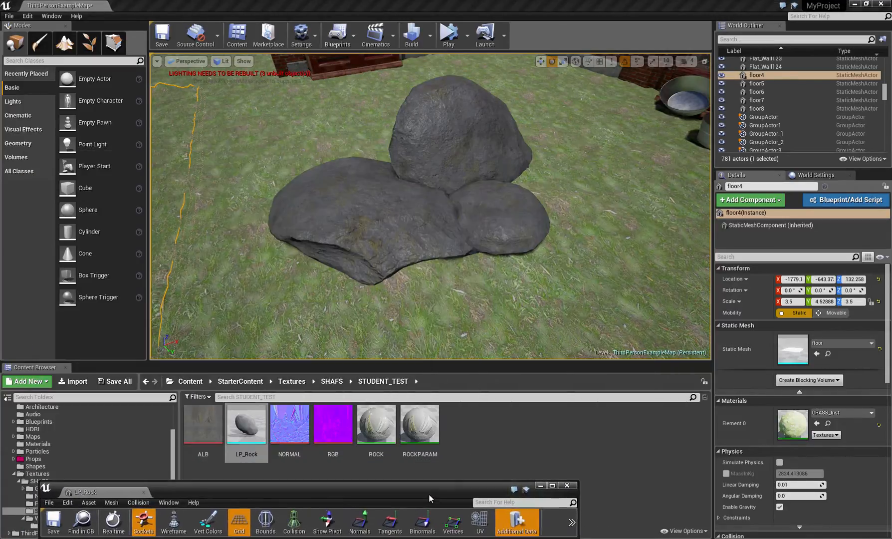
{"action": "left_click", "coordinate": [406, 436]}
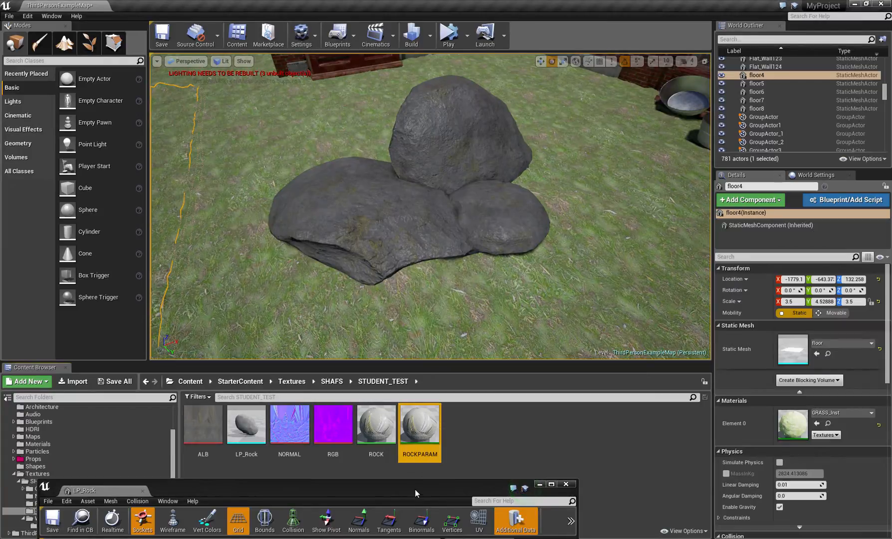
{"action": "left_click_drag", "start_coordinate": [416, 492], "coordinate": [435, 135]}
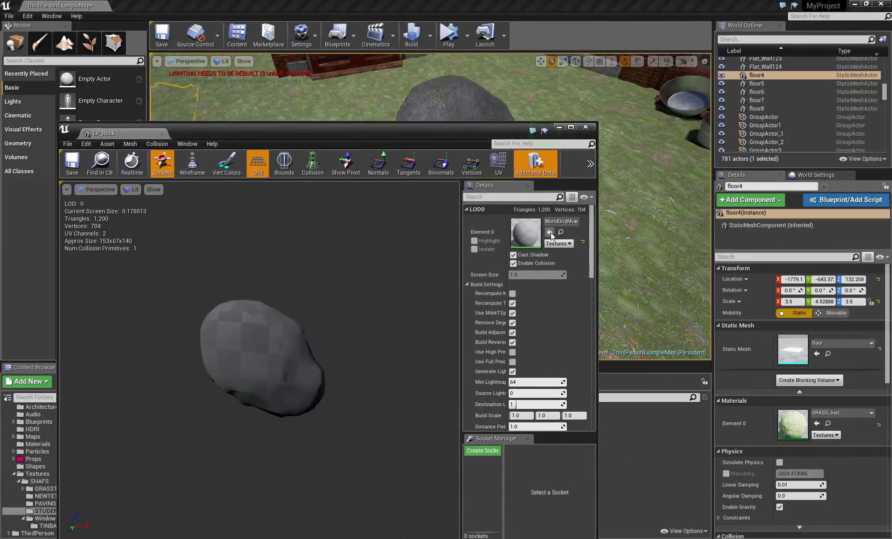
{"action": "left_click", "coordinate": [550, 233]}
{"action": "left_click_drag", "start_coordinate": [263, 332], "coordinate": [277, 332]}
{"action": "mouse_move", "coordinate": [277, 332]}
{"action": "right_mouse_down"}
{"action": "mouse_move", "coordinate": [277, 304]}
{"action": "mouse_move", "coordinate": [277, 330]}
{"action": "right_mouse_up"}
{"action": "left_click_drag", "start_coordinate": [277, 329], "coordinate": [329, 329]}
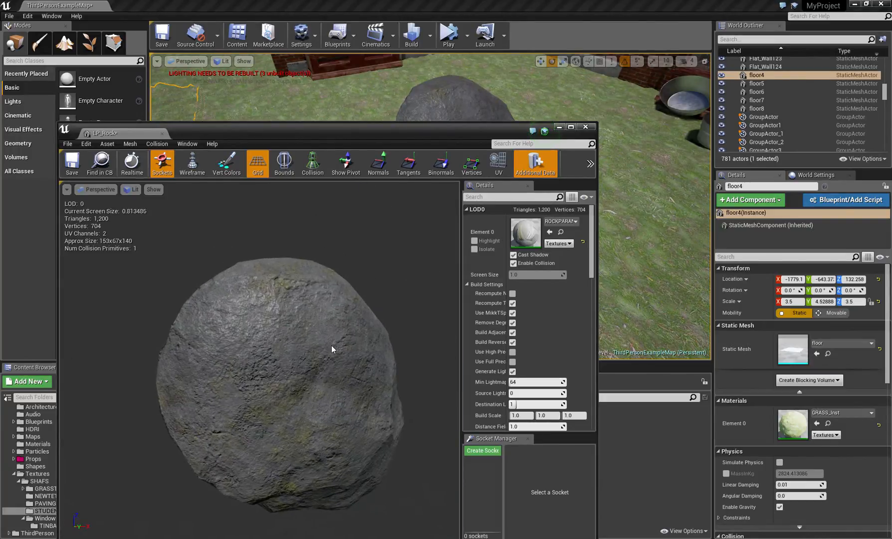
- Show the UV layout over the LP_Rock preview and maximize the mesh editor window
{"action": "left_click_drag", "start_coordinate": [448, 134], "coordinate": [523, 84]}
{"action": "left_click", "coordinate": [573, 115]}
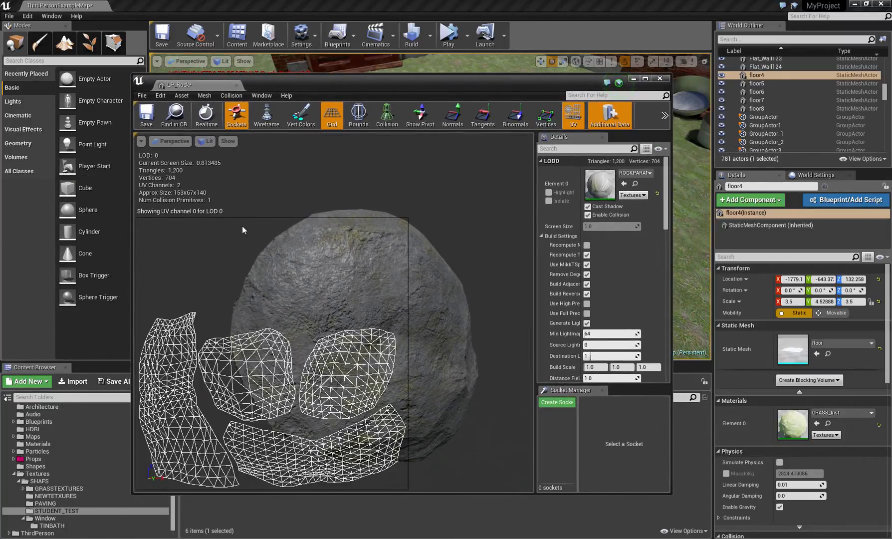
{"action": "left_click", "coordinate": [646, 78]}
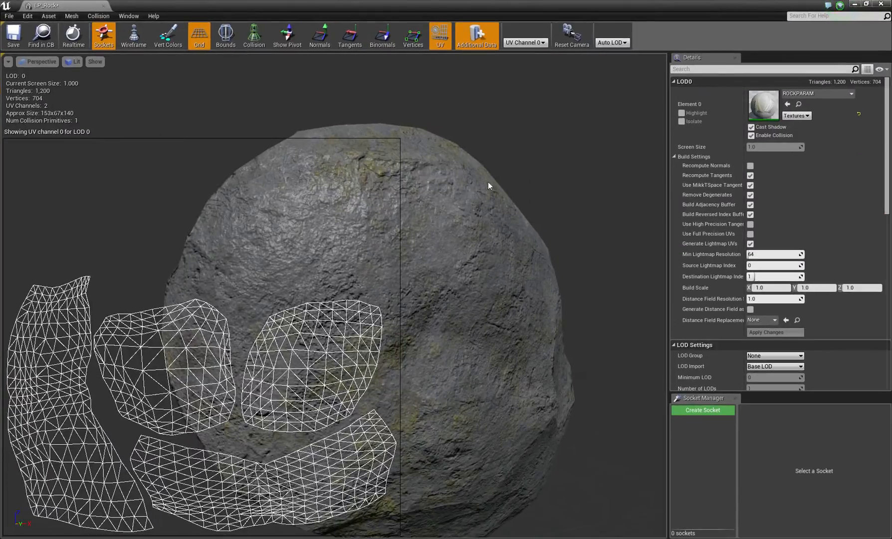
- Compare LP_Rock's UV Channel 0 and UV Channel 1 layouts, ending on UV Channel 0
{"action": "left_click", "coordinate": [526, 43]}
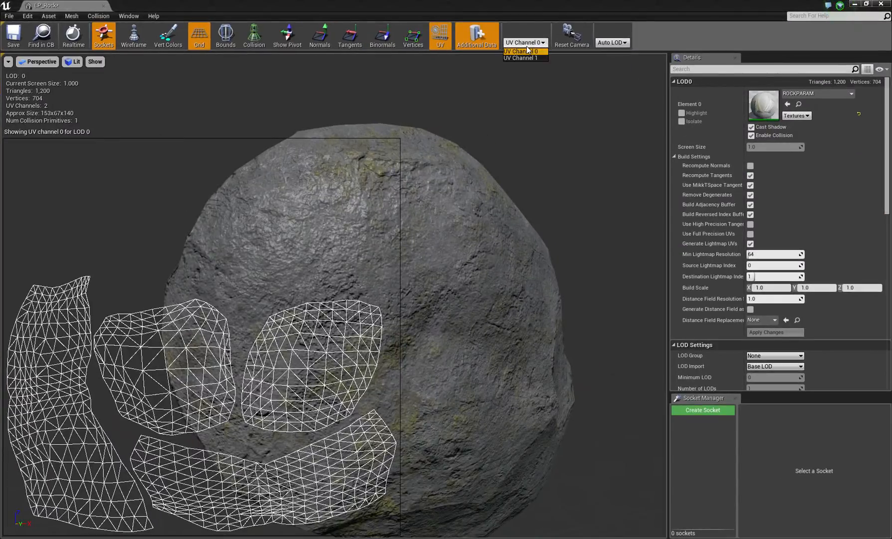
{"action": "left_click", "coordinate": [528, 57]}
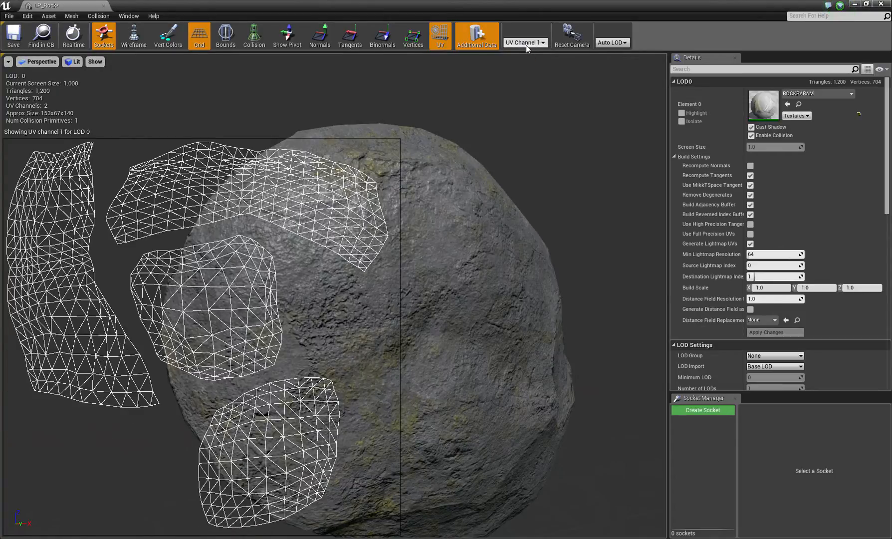
{"action": "left_click", "coordinate": [527, 44]}
{"action": "left_click", "coordinate": [521, 51]}
{"action": "left_click", "coordinate": [526, 43]}
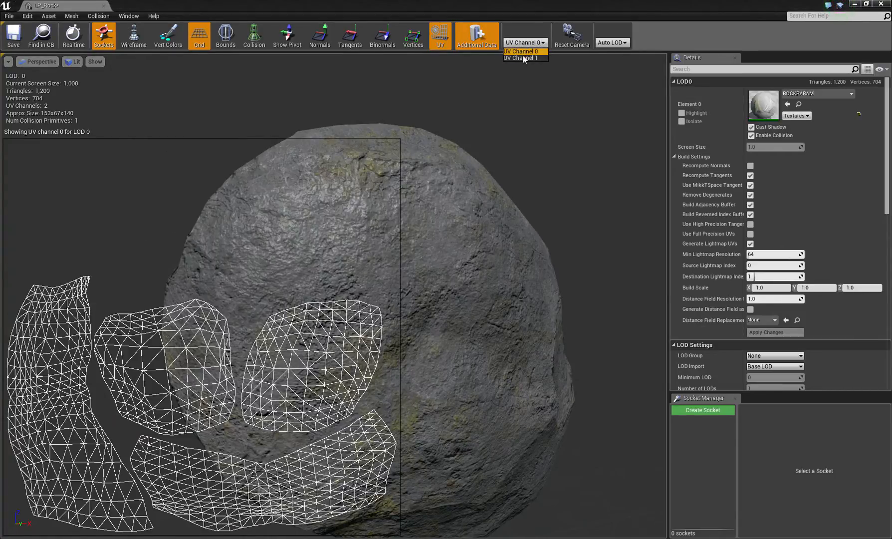
{"action": "left_click", "coordinate": [523, 57]}
{"action": "left_click", "coordinate": [521, 43]}
{"action": "left_click", "coordinate": [521, 50]}
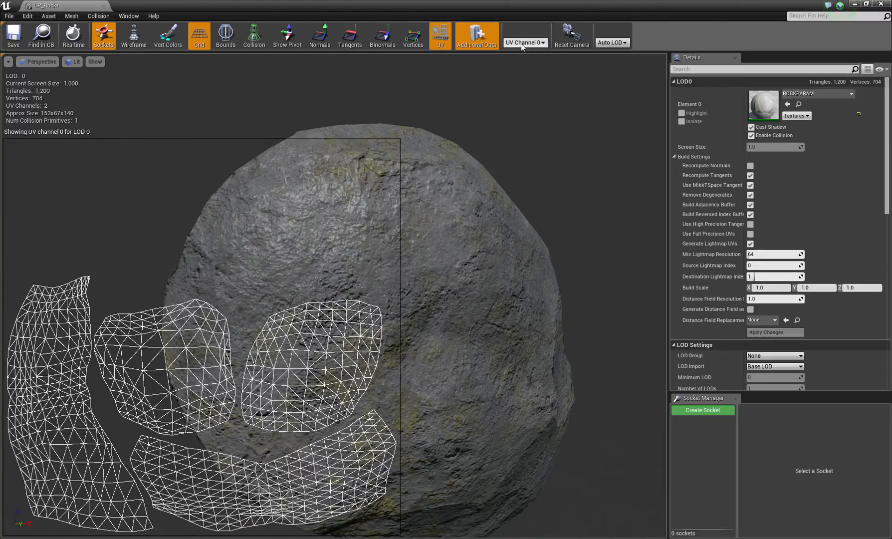
{"action": "left_click", "coordinate": [521, 44]}
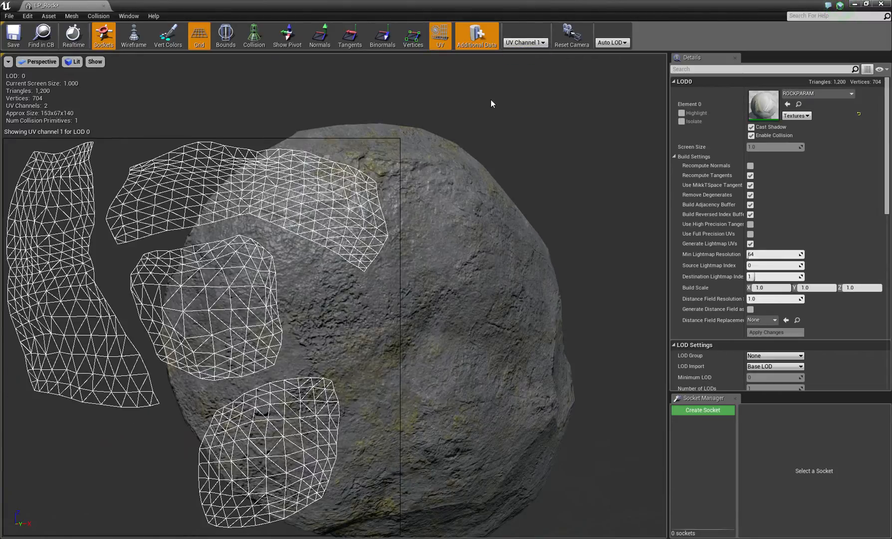
{"action": "left_click", "coordinate": [535, 43]}
{"action": "left_click", "coordinate": [529, 58]}
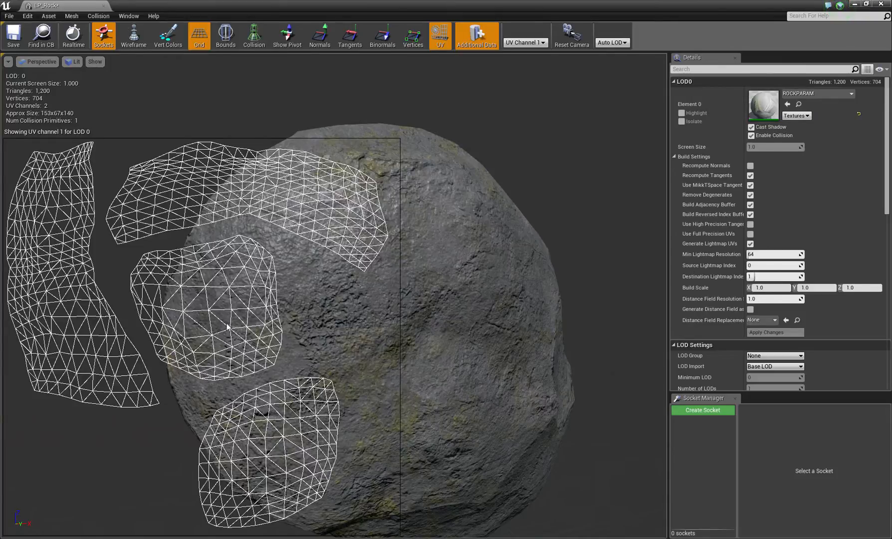
{"action": "left_click", "coordinate": [535, 43]}
{"action": "left_click", "coordinate": [526, 50]}
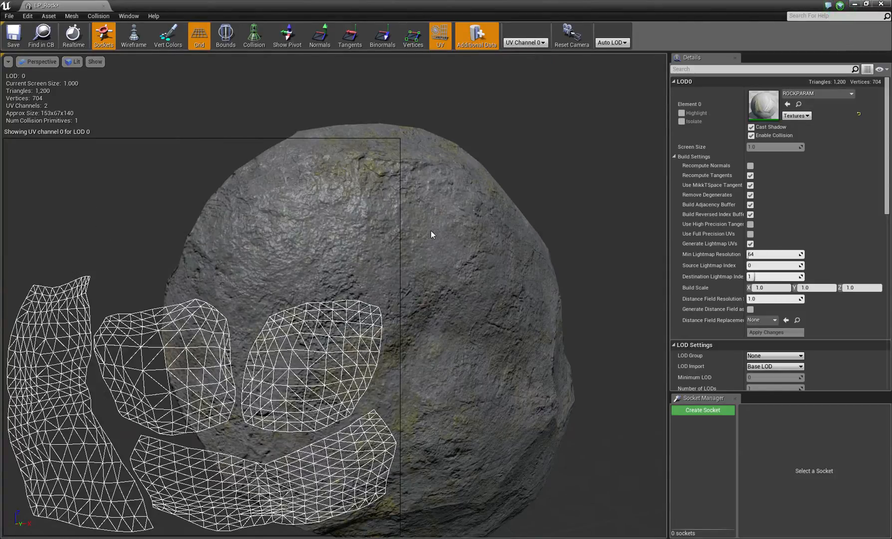
{"action": "left_click", "coordinate": [533, 43]}
{"action": "left_click", "coordinate": [528, 60]}
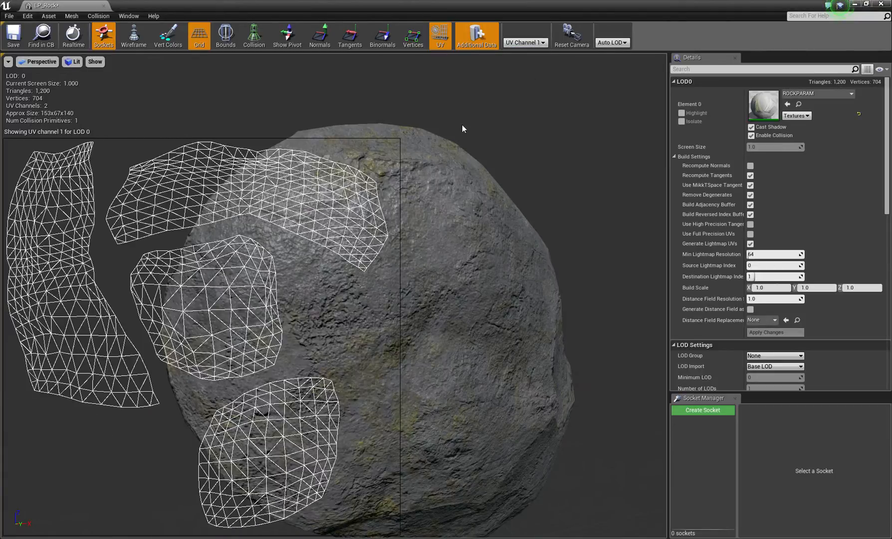
{"action": "left_click", "coordinate": [533, 44]}
{"action": "left_click", "coordinate": [526, 52]}
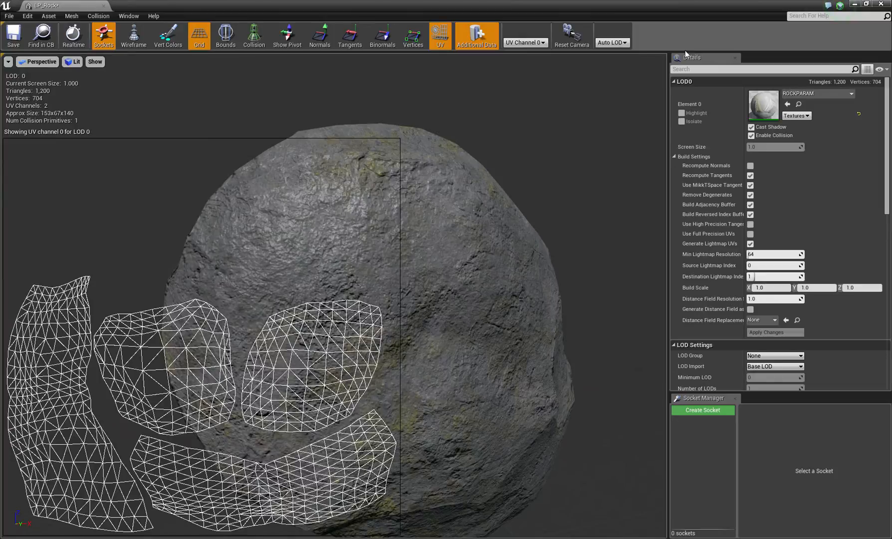
- Close the LP_Rock mesh editor and inspect the rocks in the level up close
{"action": "mouse_move", "coordinate": [505, 257]}
{"action": "right_mouse_down"}
{"action": "mouse_move", "coordinate": [499, 265]}
{"action": "mouse_move", "coordinate": [619, 259]}
{"action": "mouse_move", "coordinate": [499, 244]}
{"action": "mouse_move", "coordinate": [529, 260]}
{"action": "mouse_move", "coordinate": [459, 249]}
{"action": "mouse_move", "coordinate": [559, 262]}
{"action": "mouse_move", "coordinate": [518, 263]}
{"action": "right_mouse_up"}
{"action": "left_click", "coordinate": [881, 4]}
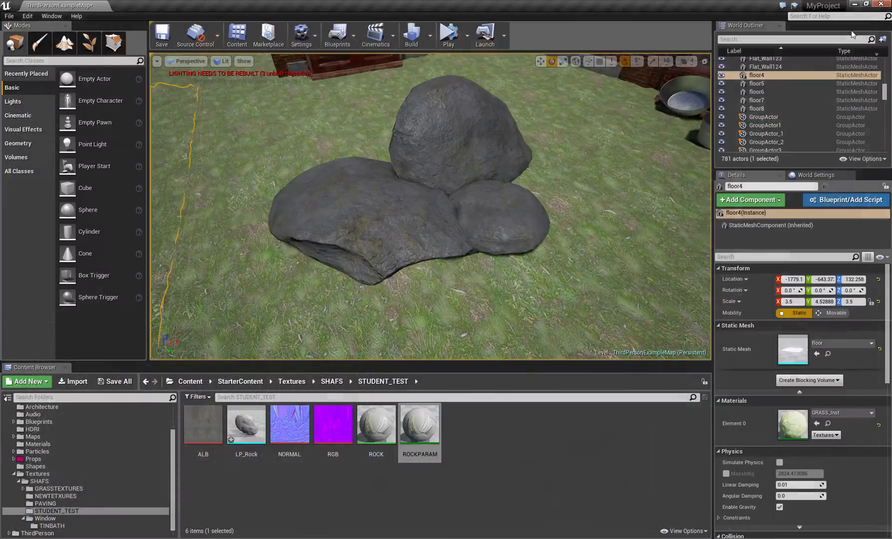
{"action": "mouse_move", "coordinate": [470, 223]}
{"action": "right_mouse_down"}
{"action": "mouse_move", "coordinate": [464, 205]}
{"action": "mouse_move", "coordinate": [514, 212]}
{"action": "mouse_move", "coordinate": [579, 183]}
{"action": "mouse_move", "coordinate": [579, 200]}
{"action": "mouse_move", "coordinate": [544, 187]}
{"action": "mouse_move", "coordinate": [544, 229]}
{"action": "mouse_move", "coordinate": [514, 217]}
{"action": "mouse_move", "coordinate": [522, 205]}
{"action": "mouse_move", "coordinate": [514, 220]}
{"action": "mouse_move", "coordinate": [499, 207]}
{"action": "mouse_move", "coordinate": [491, 222]}
{"action": "mouse_move", "coordinate": [491, 212]}
{"action": "mouse_move", "coordinate": [469, 221]}
{"action": "right_mouse_up"}
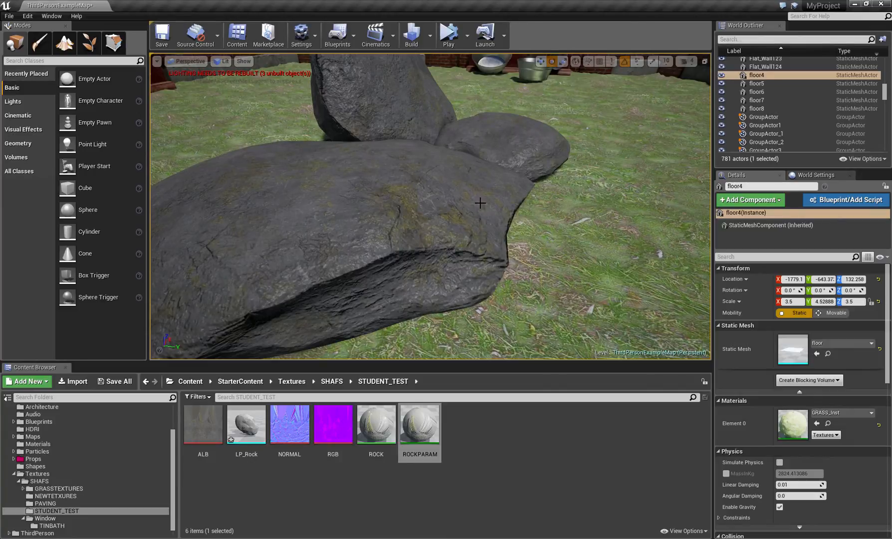
- Open the ROCK2 static mesh from the STUDENT_TEST folder and show its UV layout over the preview
{"action": "right_click_drag", "start_coordinate": [475, 211], "coordinate": [424, 217]}
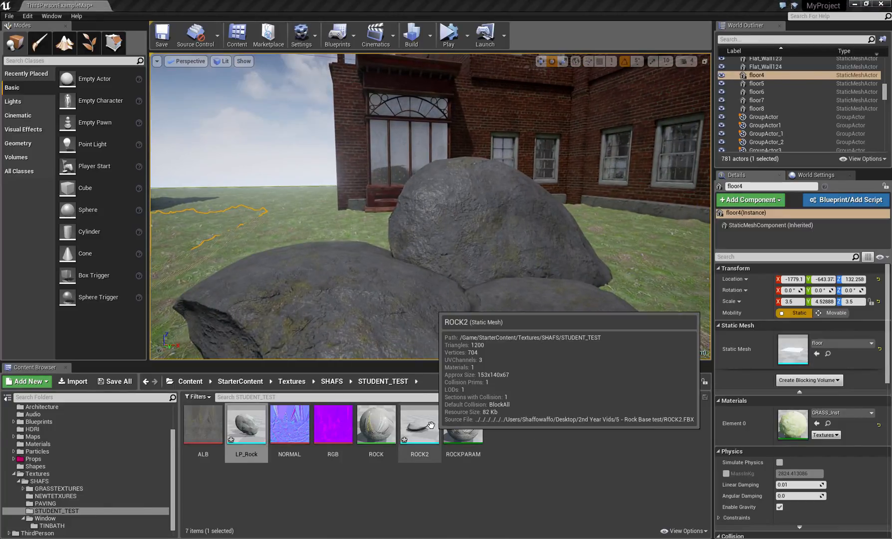
{"action": "double_click", "coordinate": [424, 424]}
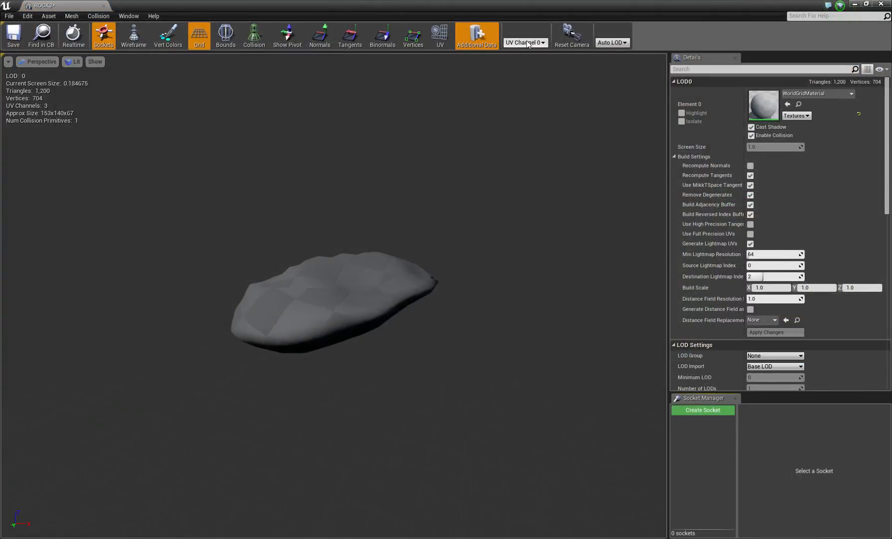
{"action": "left_click", "coordinate": [441, 42]}
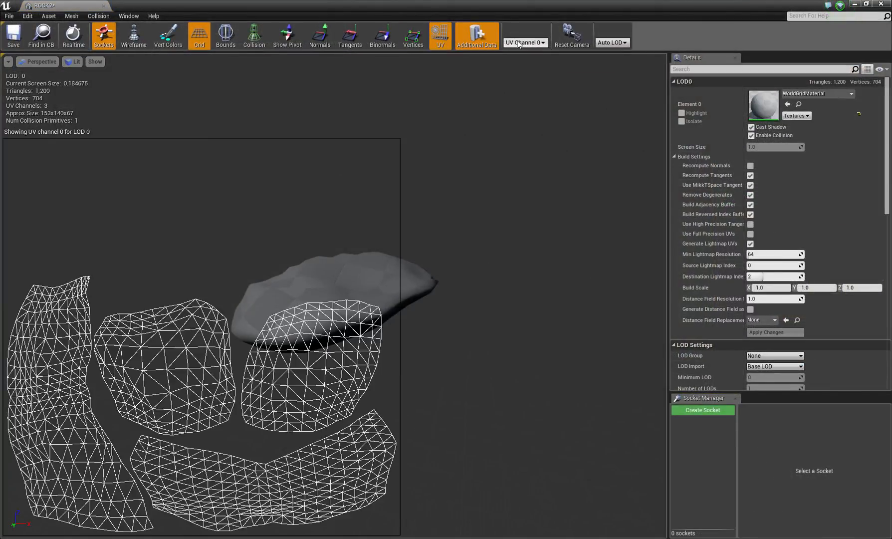
- Switch ROCK2's UV display to UV Channel 1 and examine the layout alongside the mesh
{"action": "left_click", "coordinate": [519, 43]}
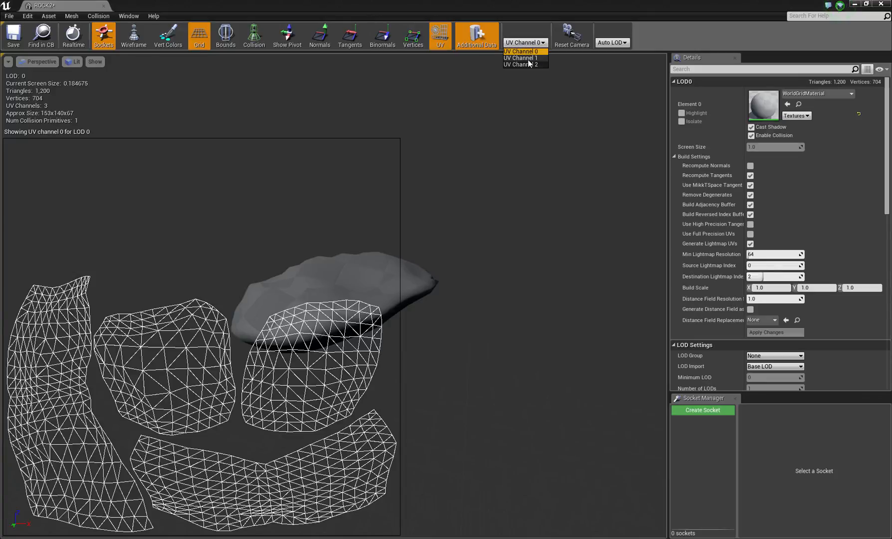
{"action": "left_click", "coordinate": [528, 58]}
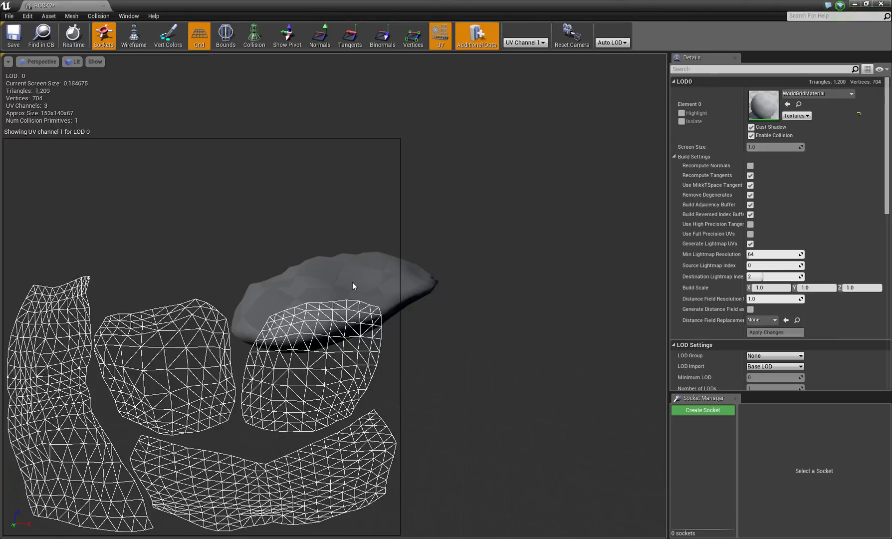
{"action": "mouse_move", "coordinate": [360, 259]}
{"action": "right_mouse_down"}
{"action": "mouse_move", "coordinate": [384, 259]}
{"action": "mouse_move", "coordinate": [406, 243]}
{"action": "mouse_move", "coordinate": [391, 271]}
{"action": "mouse_move", "coordinate": [397, 289]}
{"action": "mouse_move", "coordinate": [365, 255]}
{"action": "right_mouse_up"}
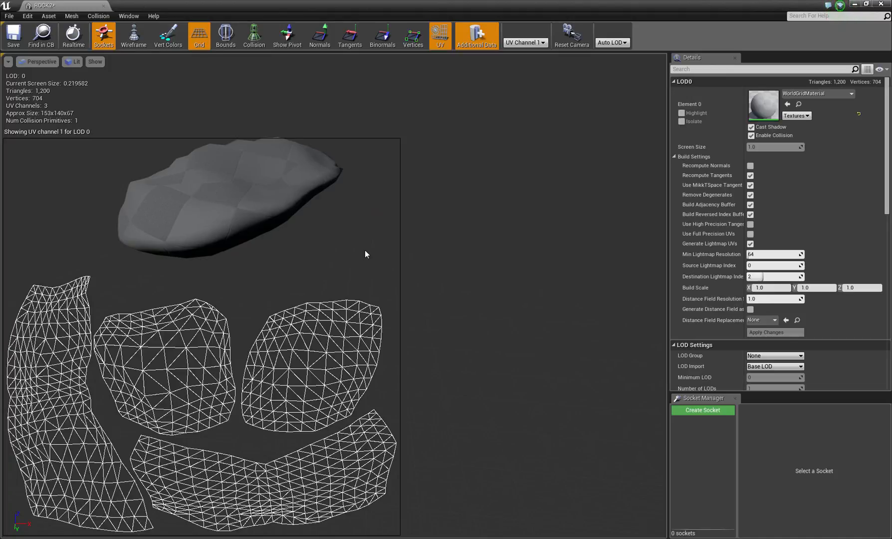
{"action": "middle_click_drag", "start_coordinate": [364, 219], "coordinate": [377, 202]}
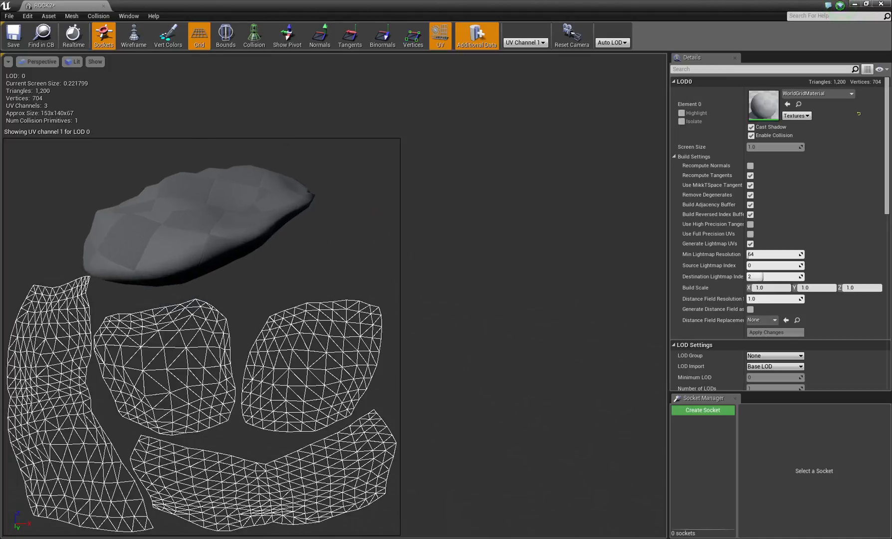